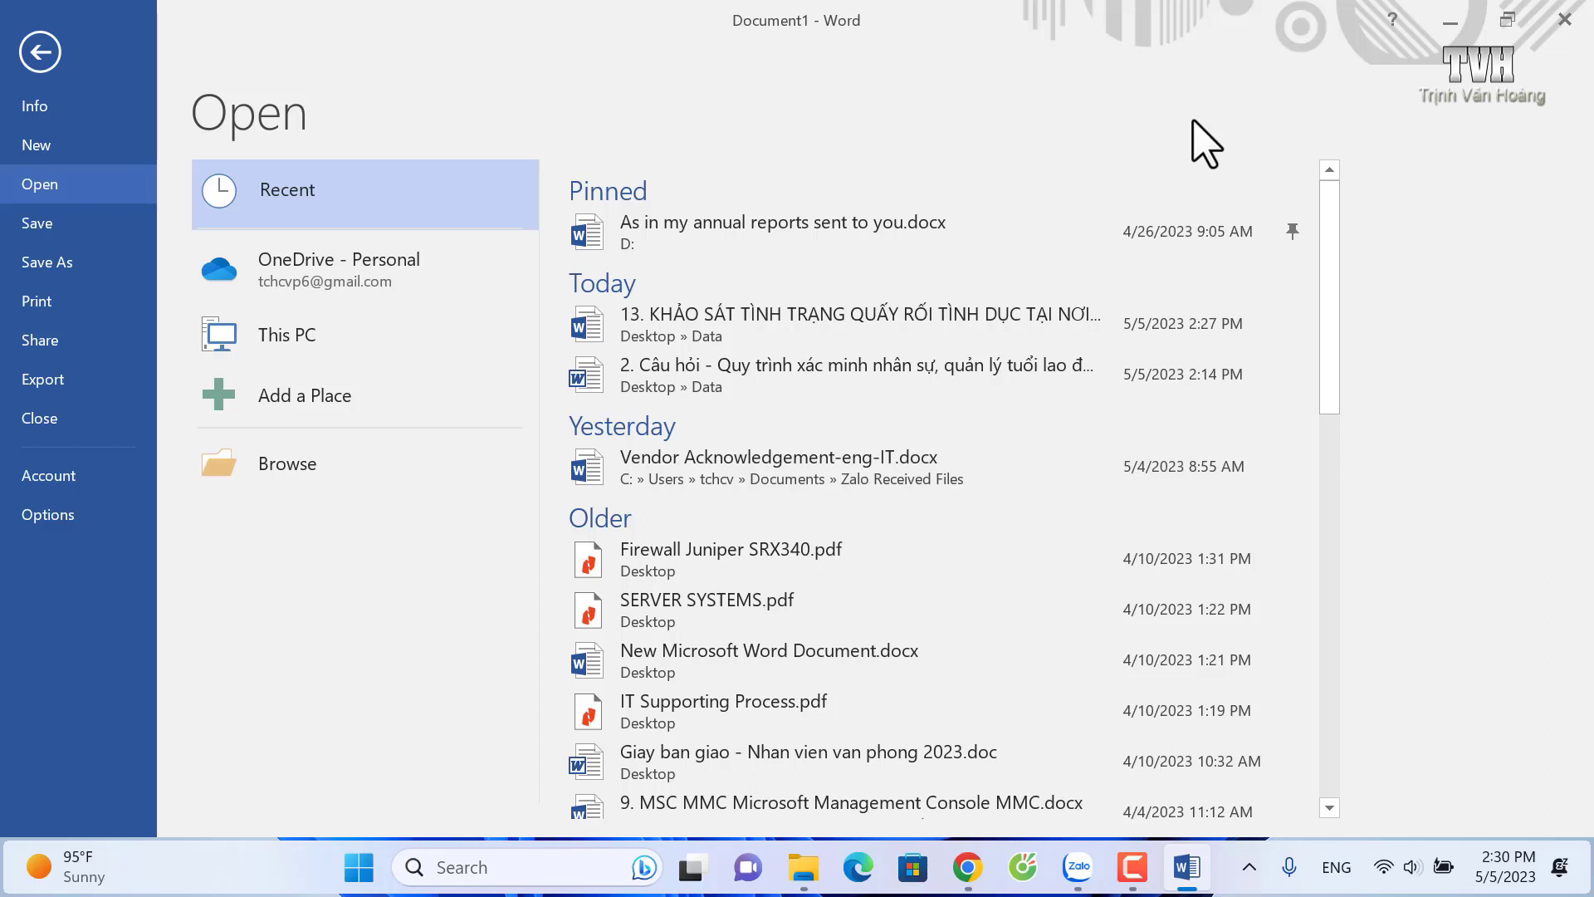
Run Clear unpinned Documents on the Recent list and confirm with Yes
right_click(716, 369)
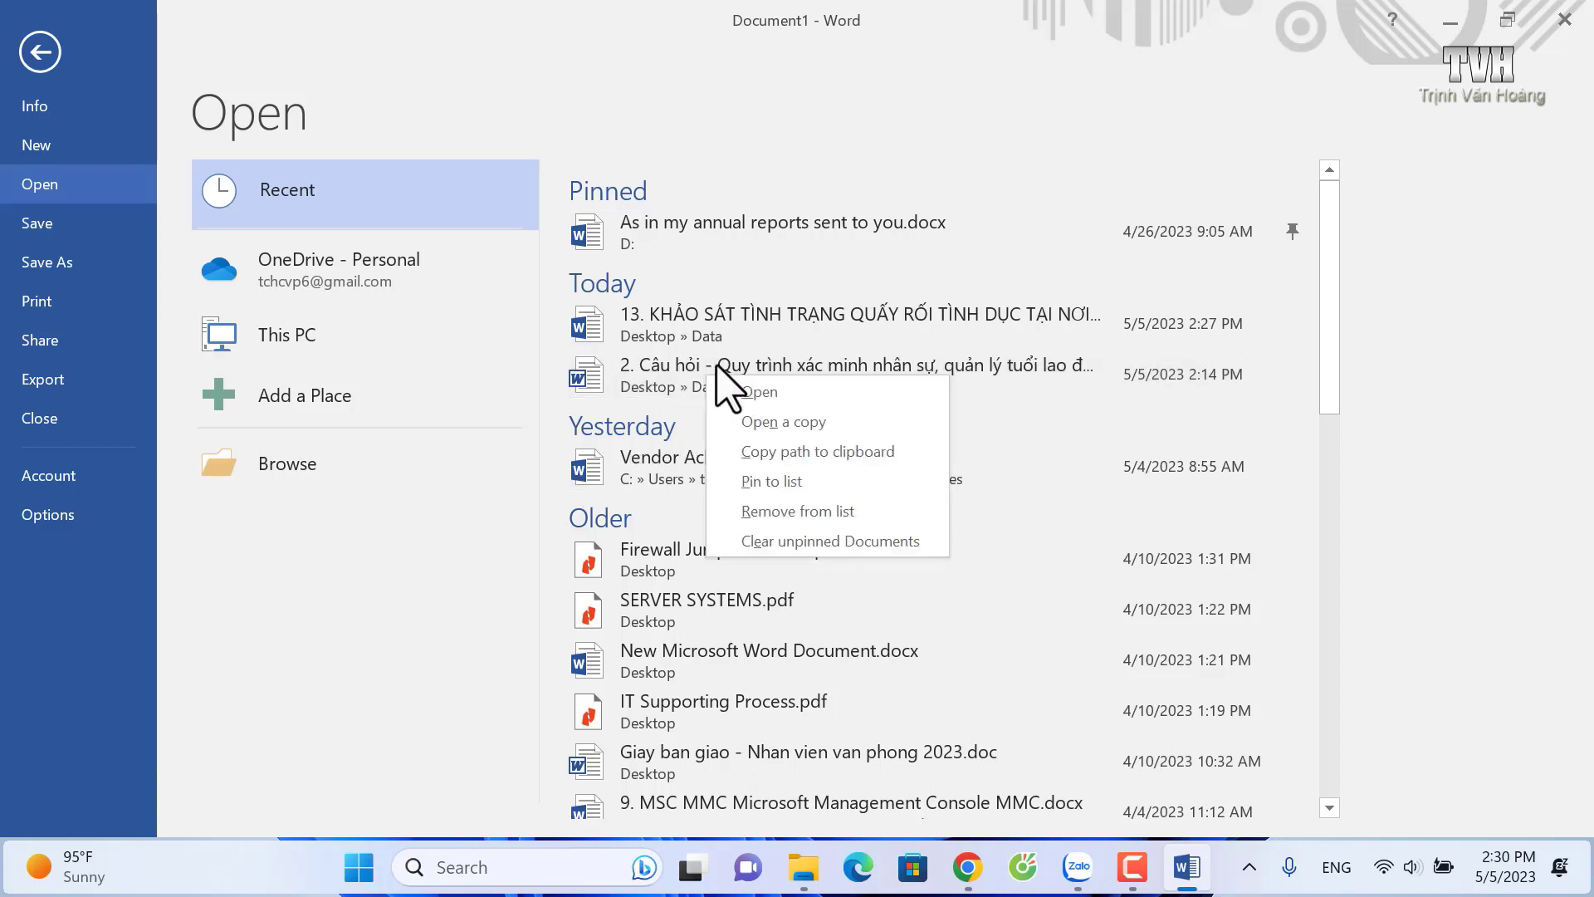
left_click(869, 543)
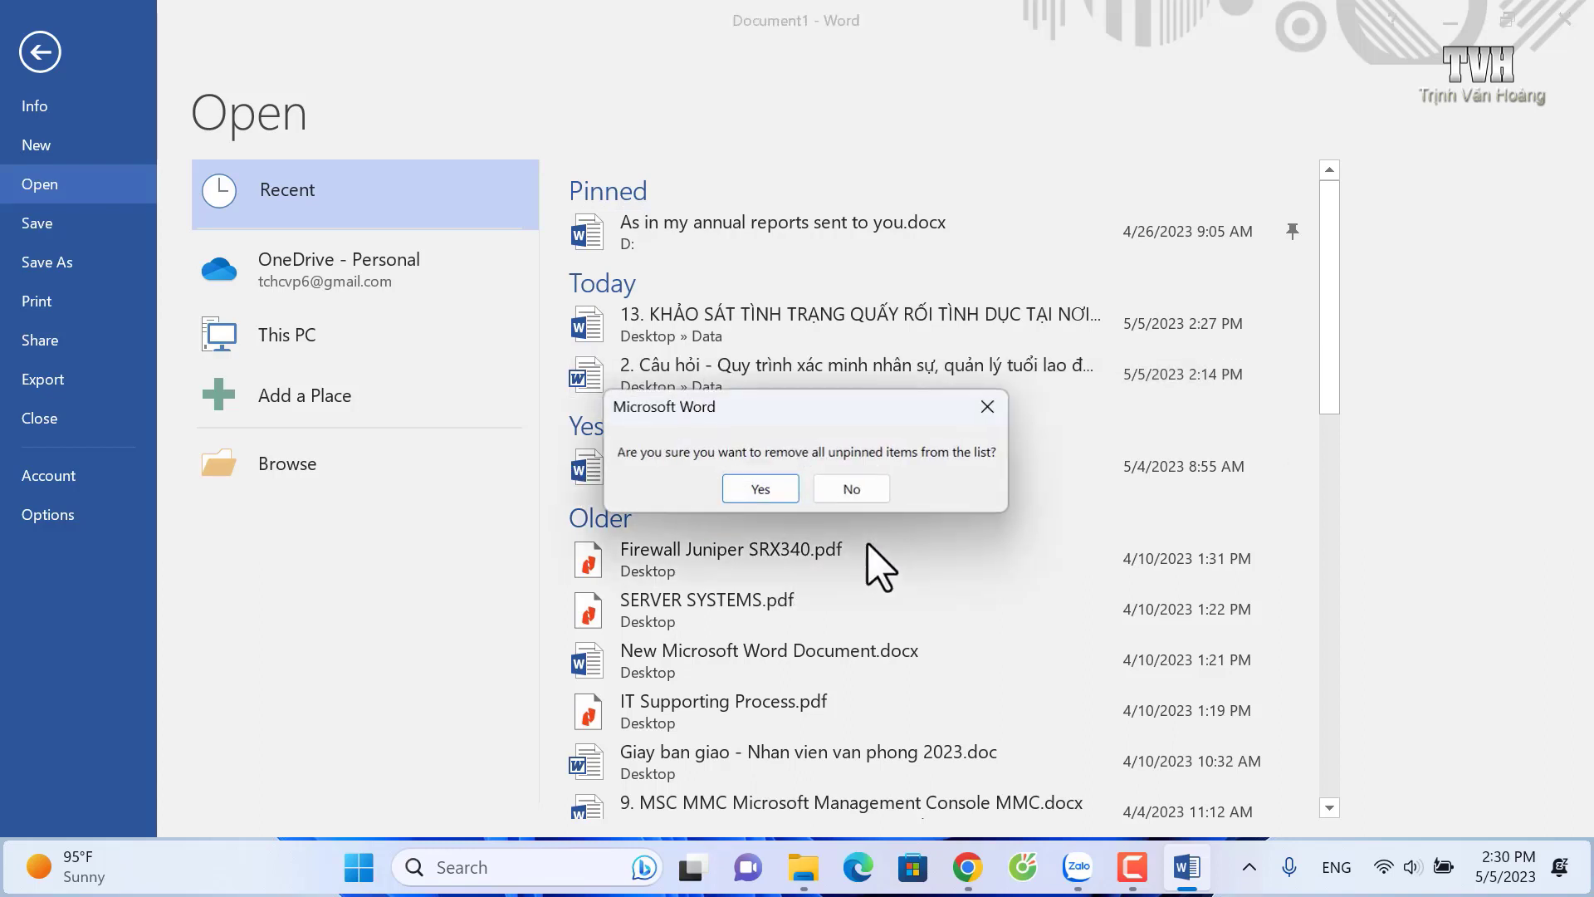
left_click(762, 490)
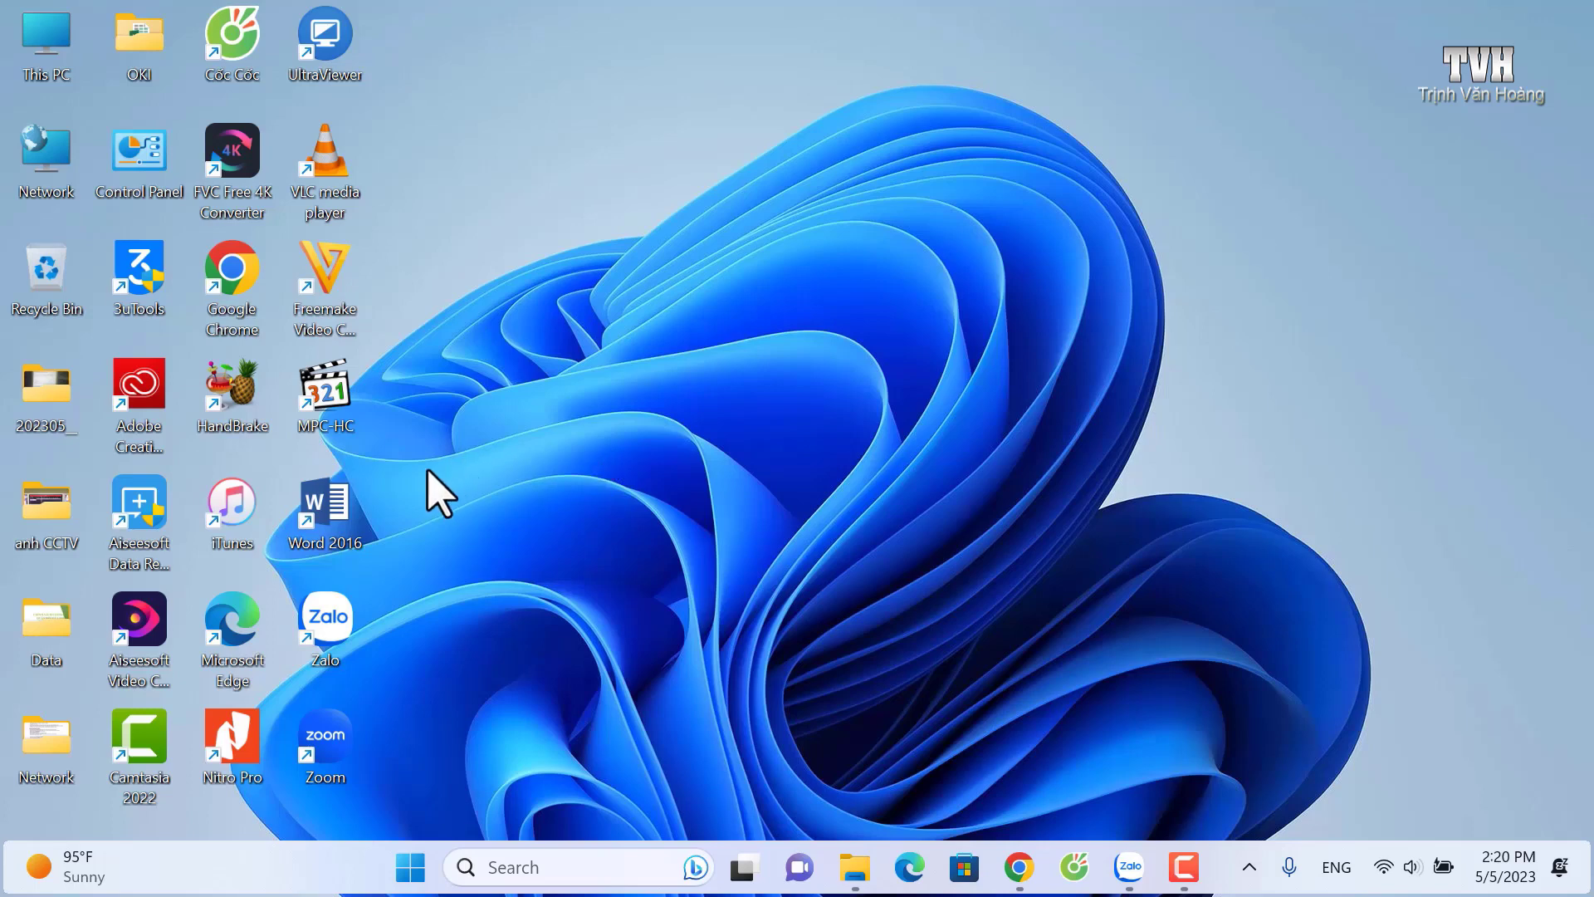
Launch Word 2016 from the desktop icon and dismiss the start screen for blank Document1
double_click(326, 509)
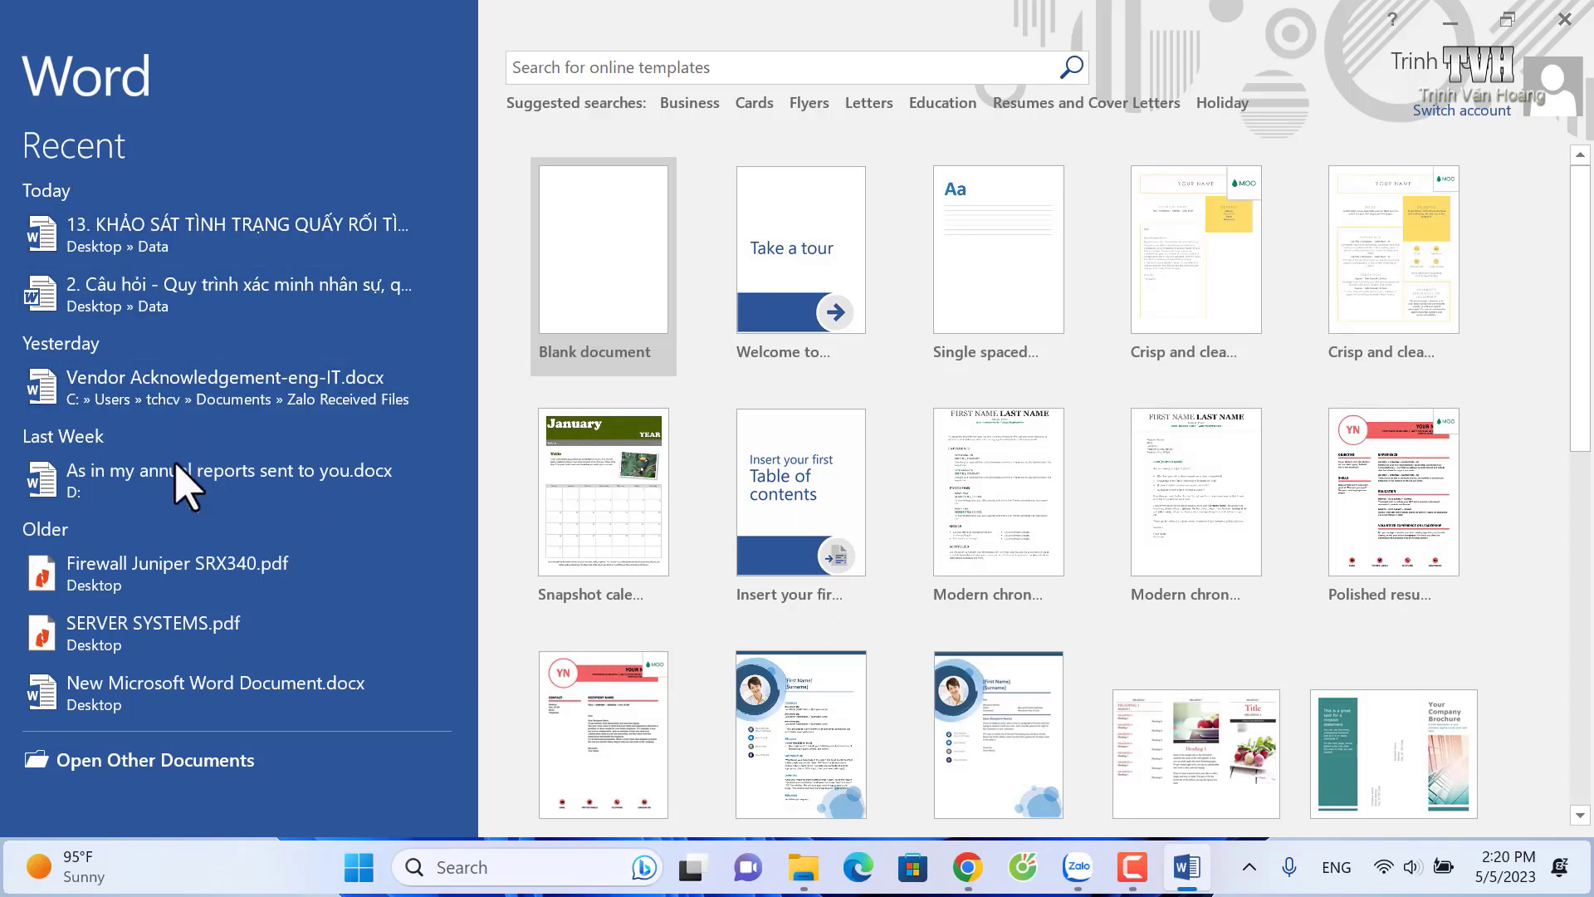
scroll(143, 605, "down", 2)
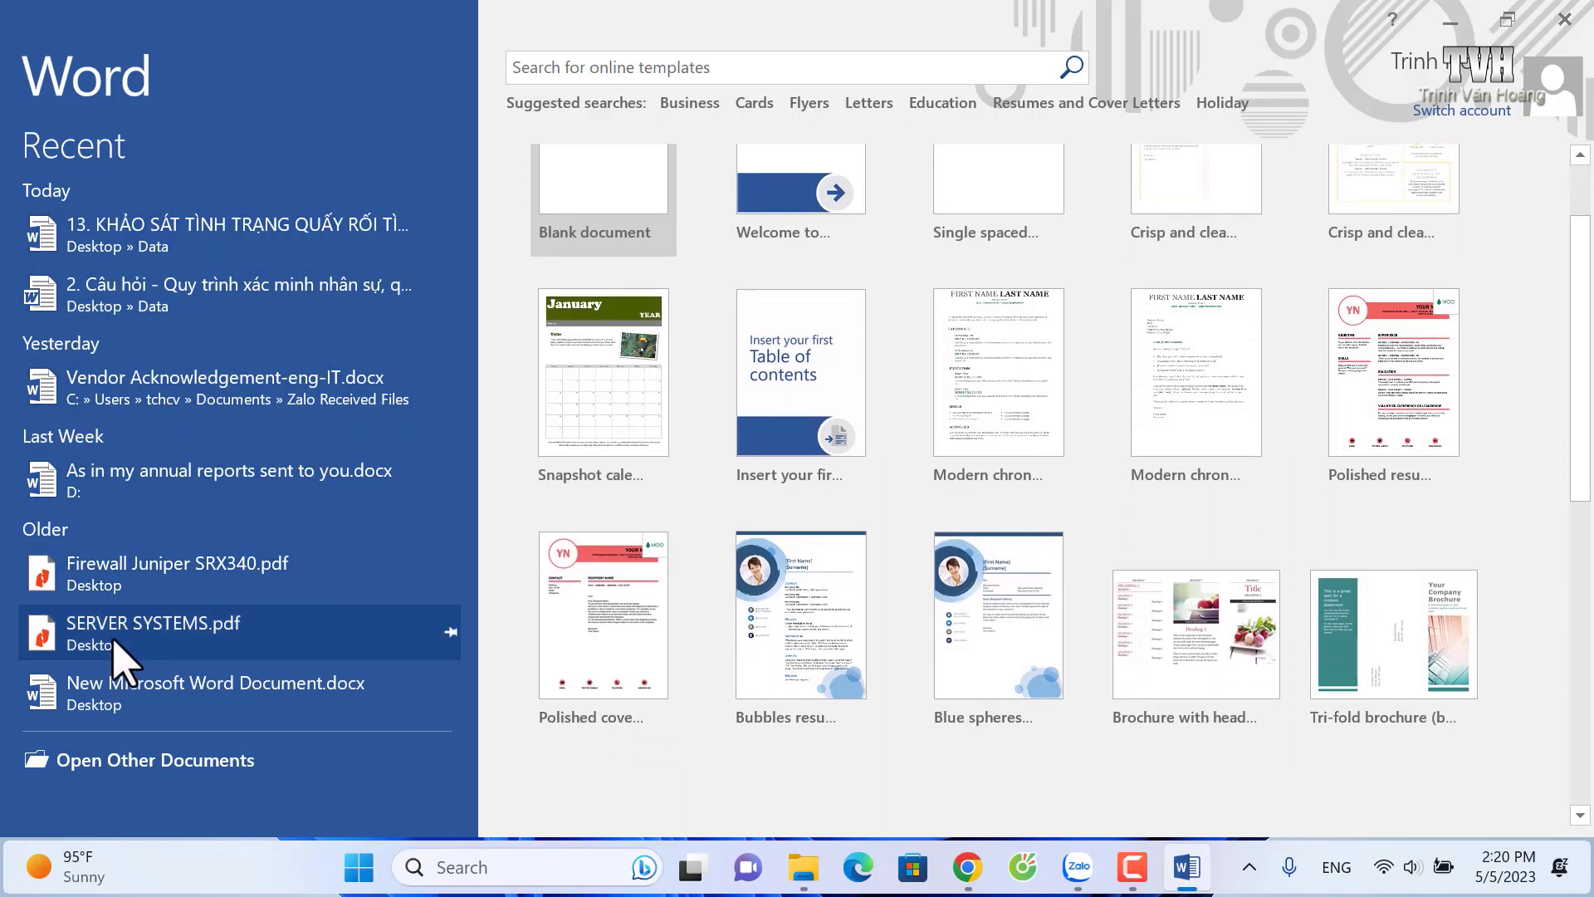
scroll(179, 365, "up", 2)
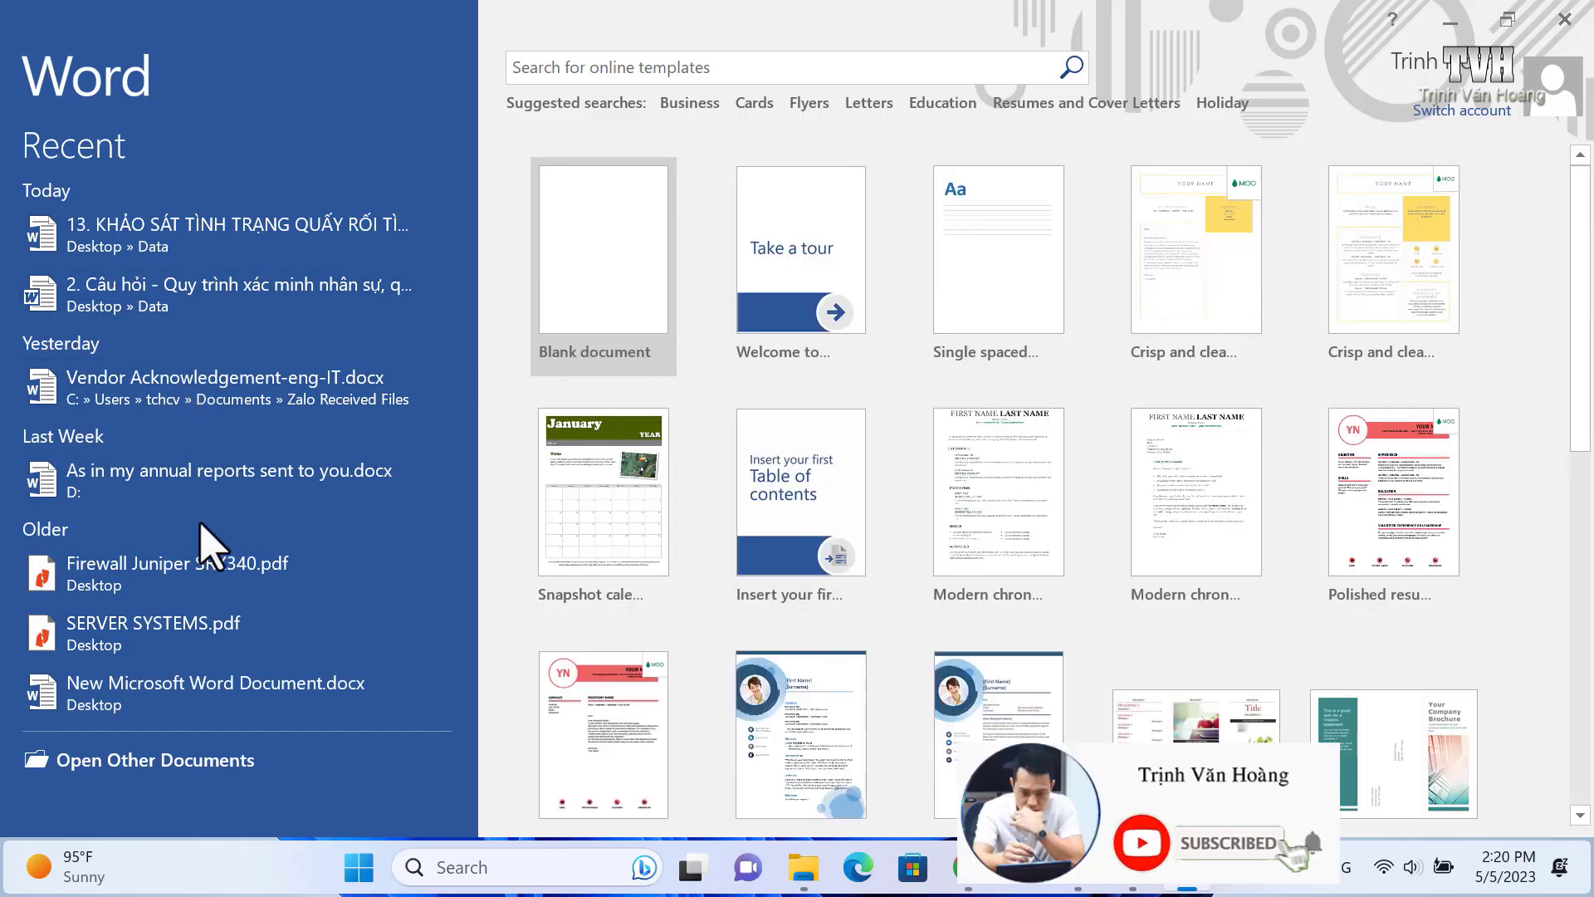
mouse_move(236, 573)
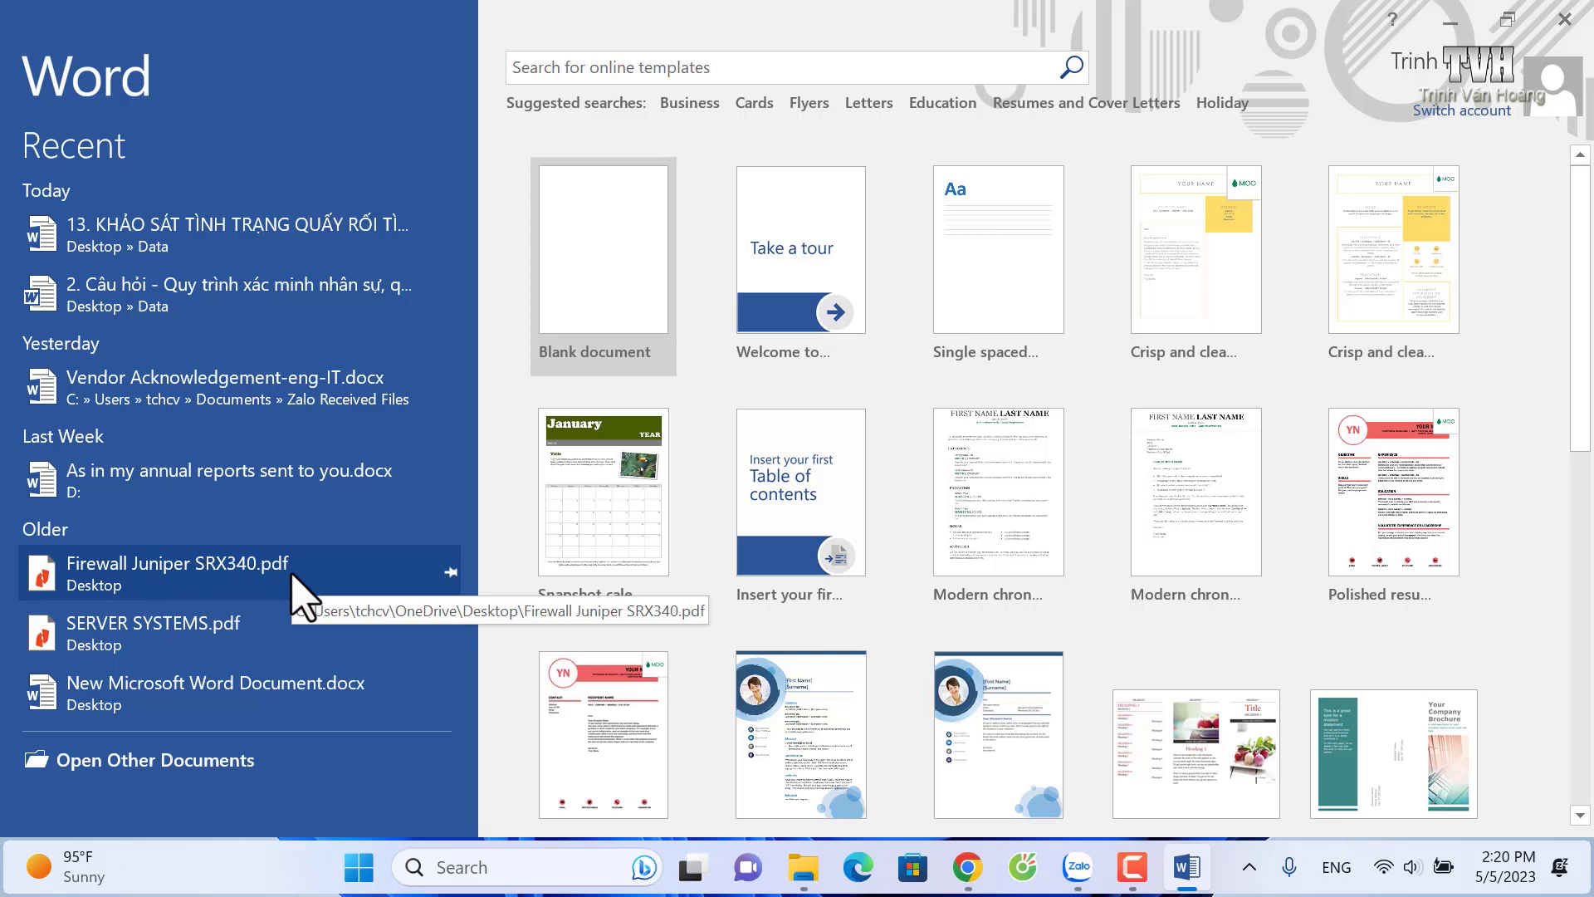
scroll(726, 680, "down", 4)
key("Escape")
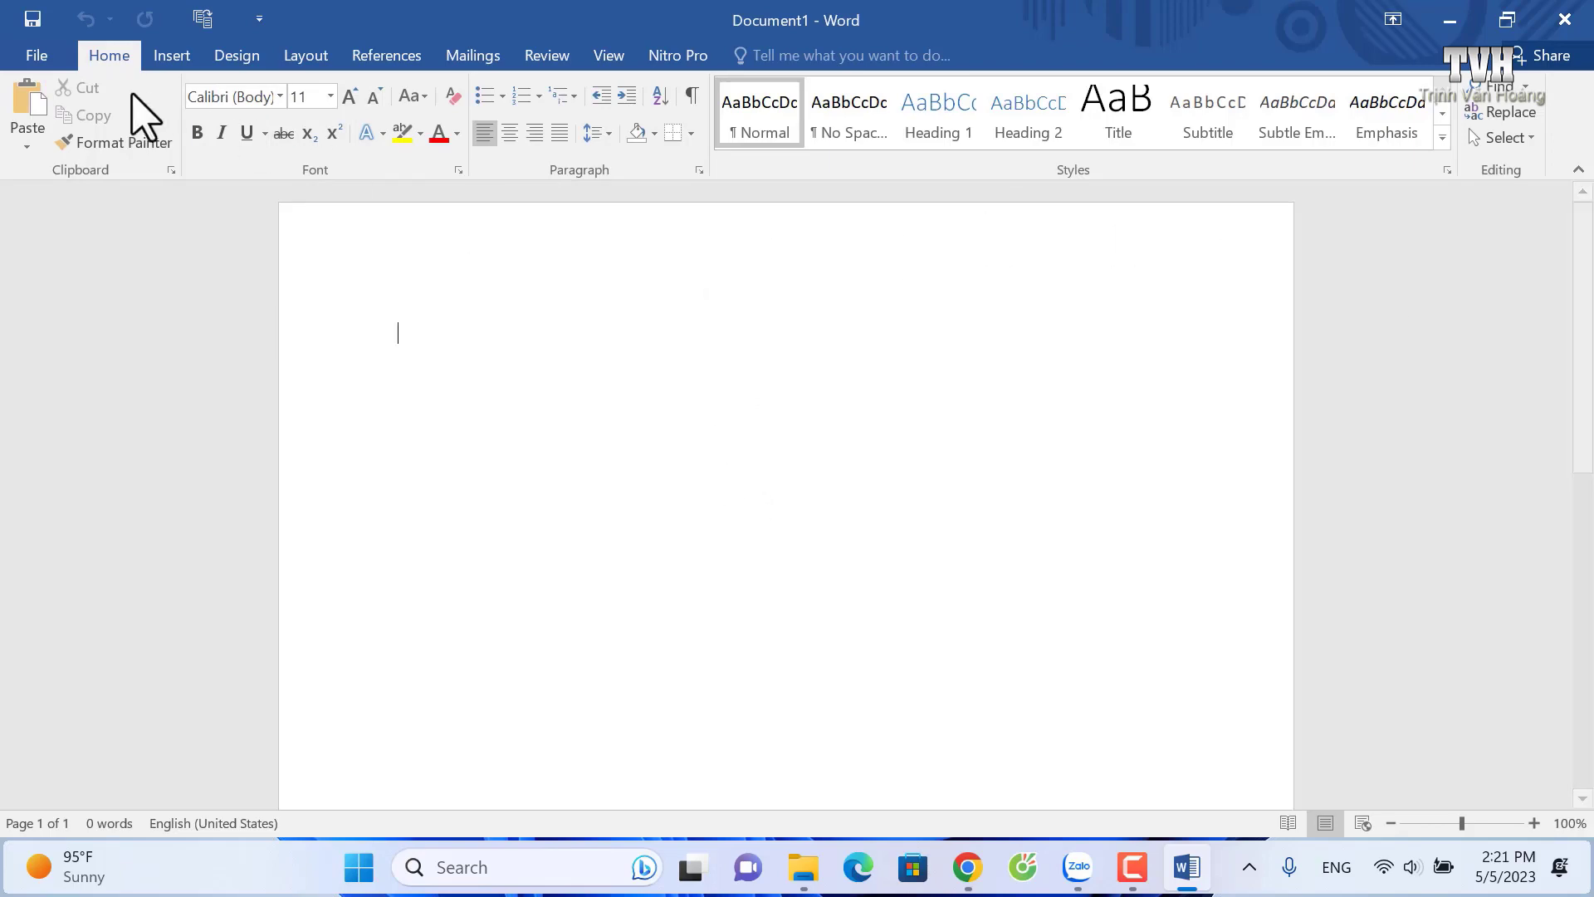
Find cpl.docx in the File > Open > Recent list and open it
left_click(37, 55)
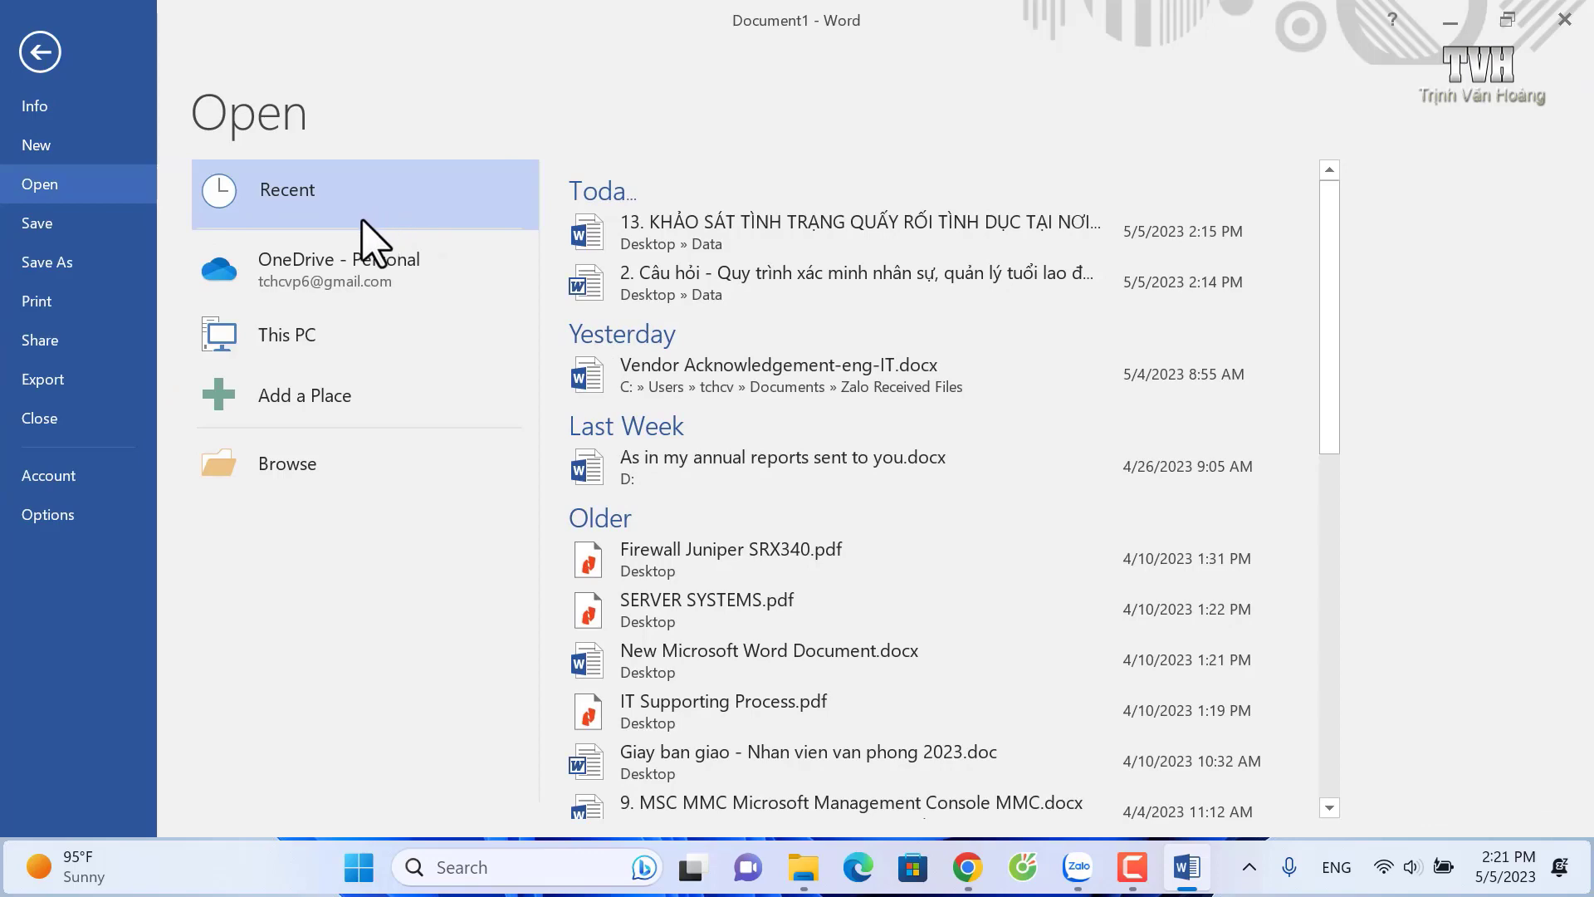
scroll(1029, 320, "down", 1)
scroll(1029, 319, "down", 3)
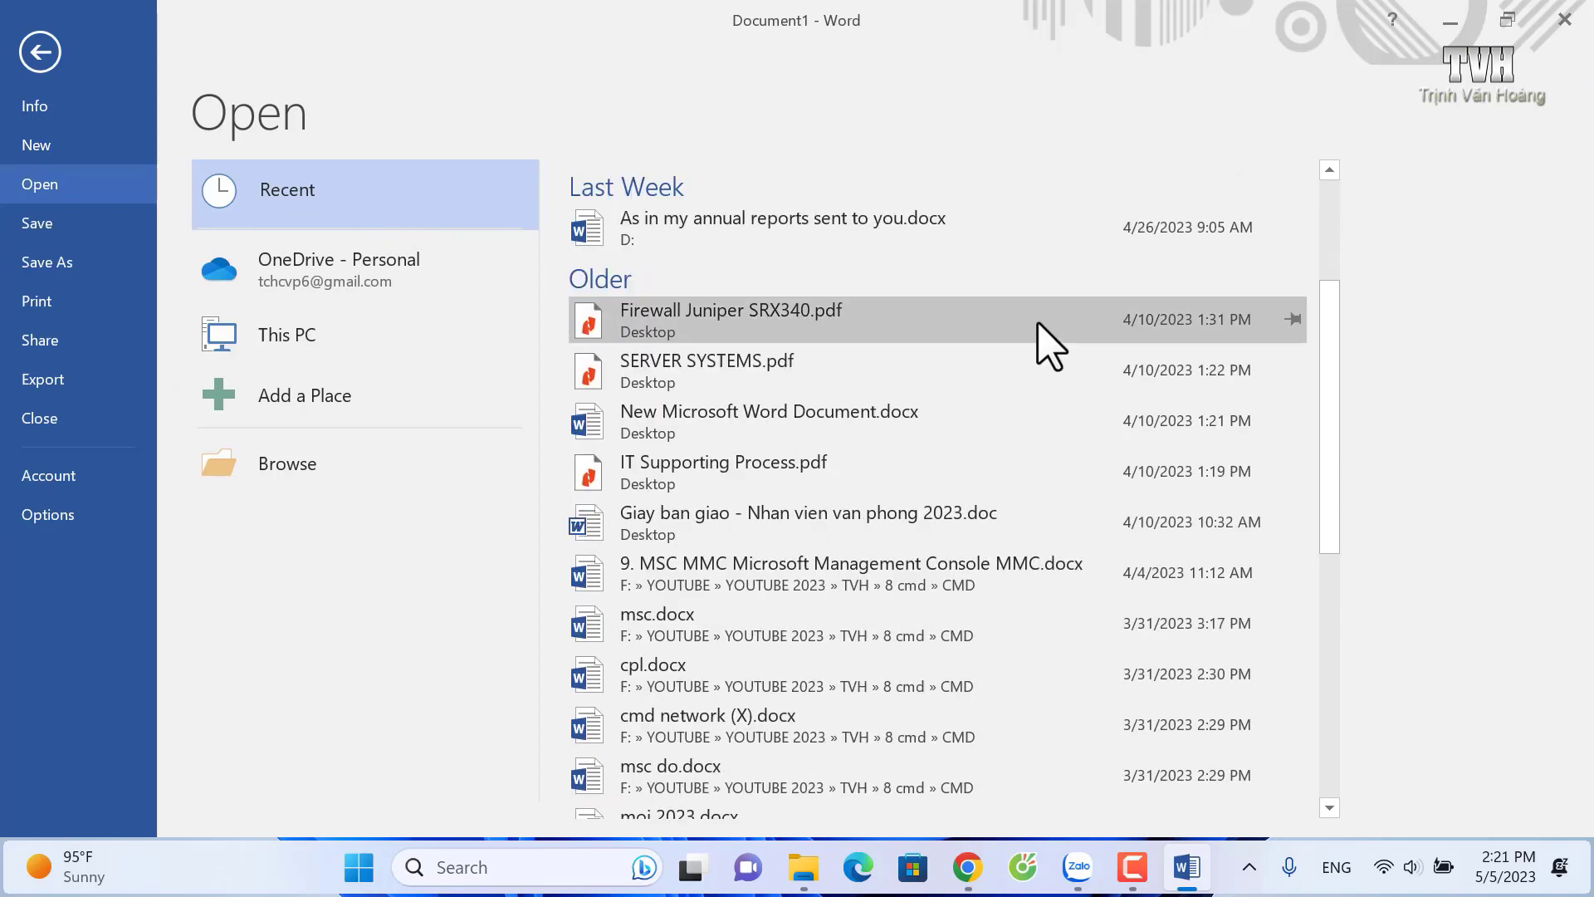
scroll(1049, 345, "down", 5)
scroll(1060, 313, "down", 3)
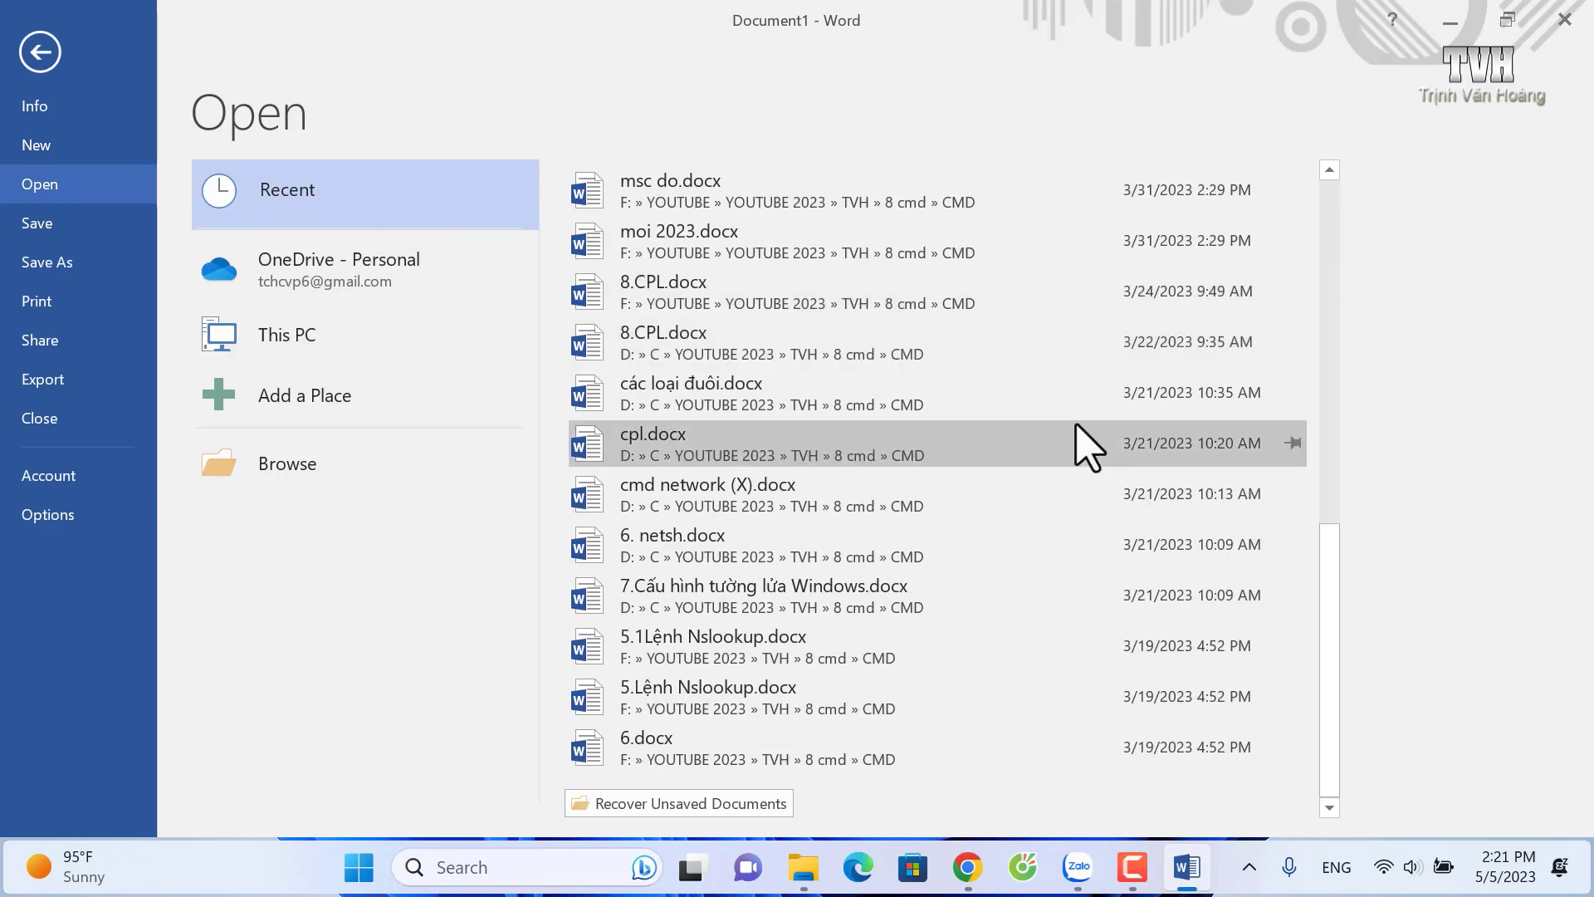
scroll(1038, 456, "up", 10)
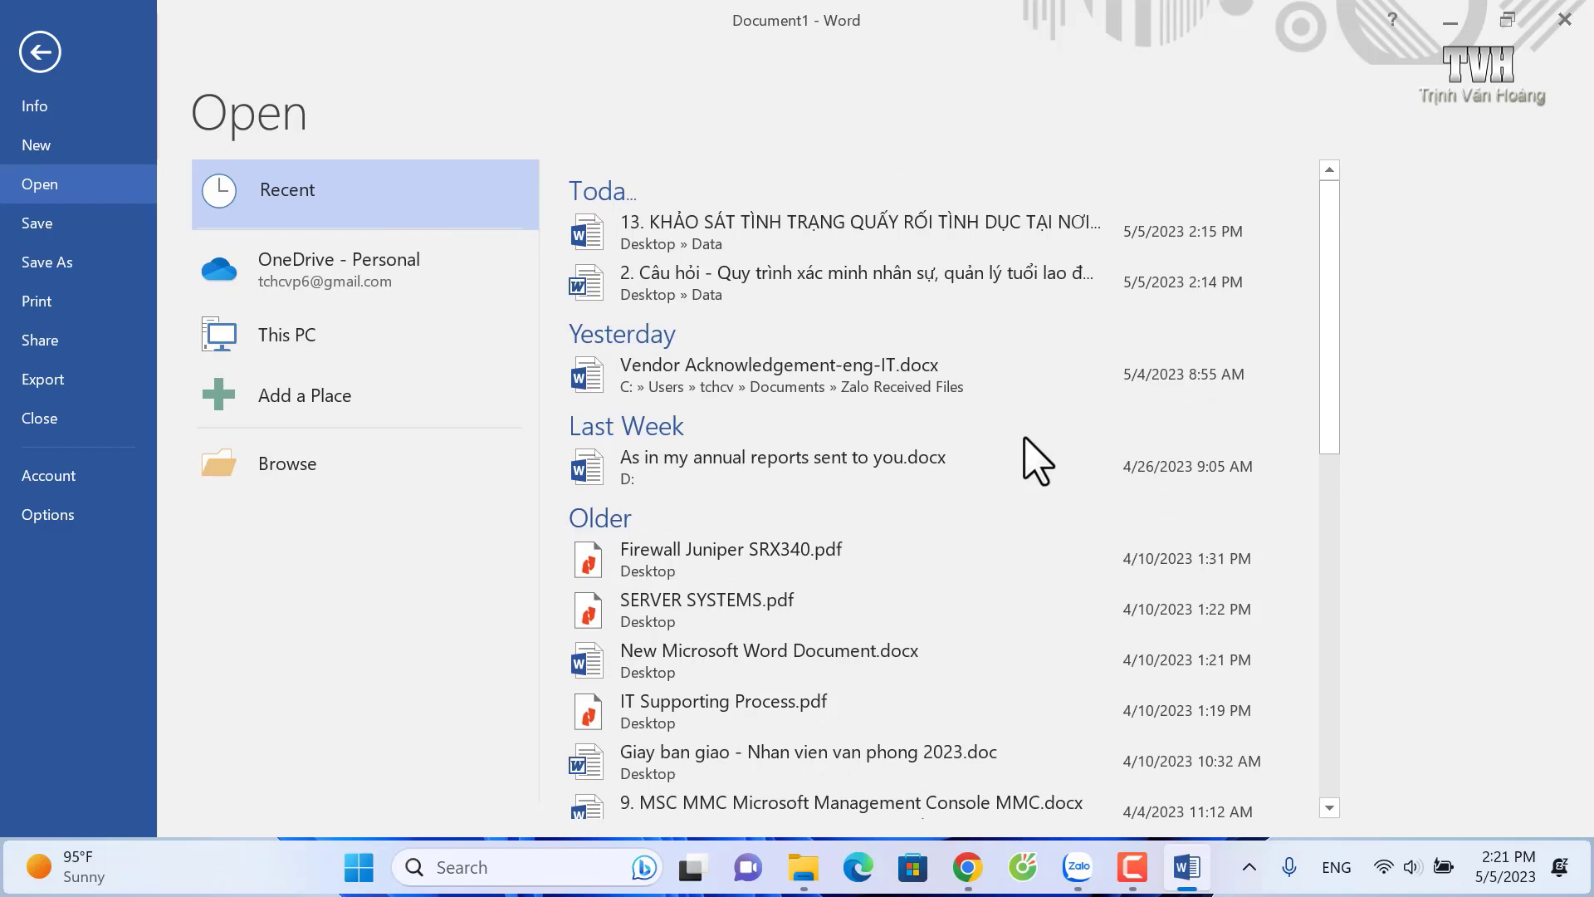
scroll(1036, 462, "down", 2)
scroll(1036, 462, "down", 4)
scroll(1038, 465, "down", 2)
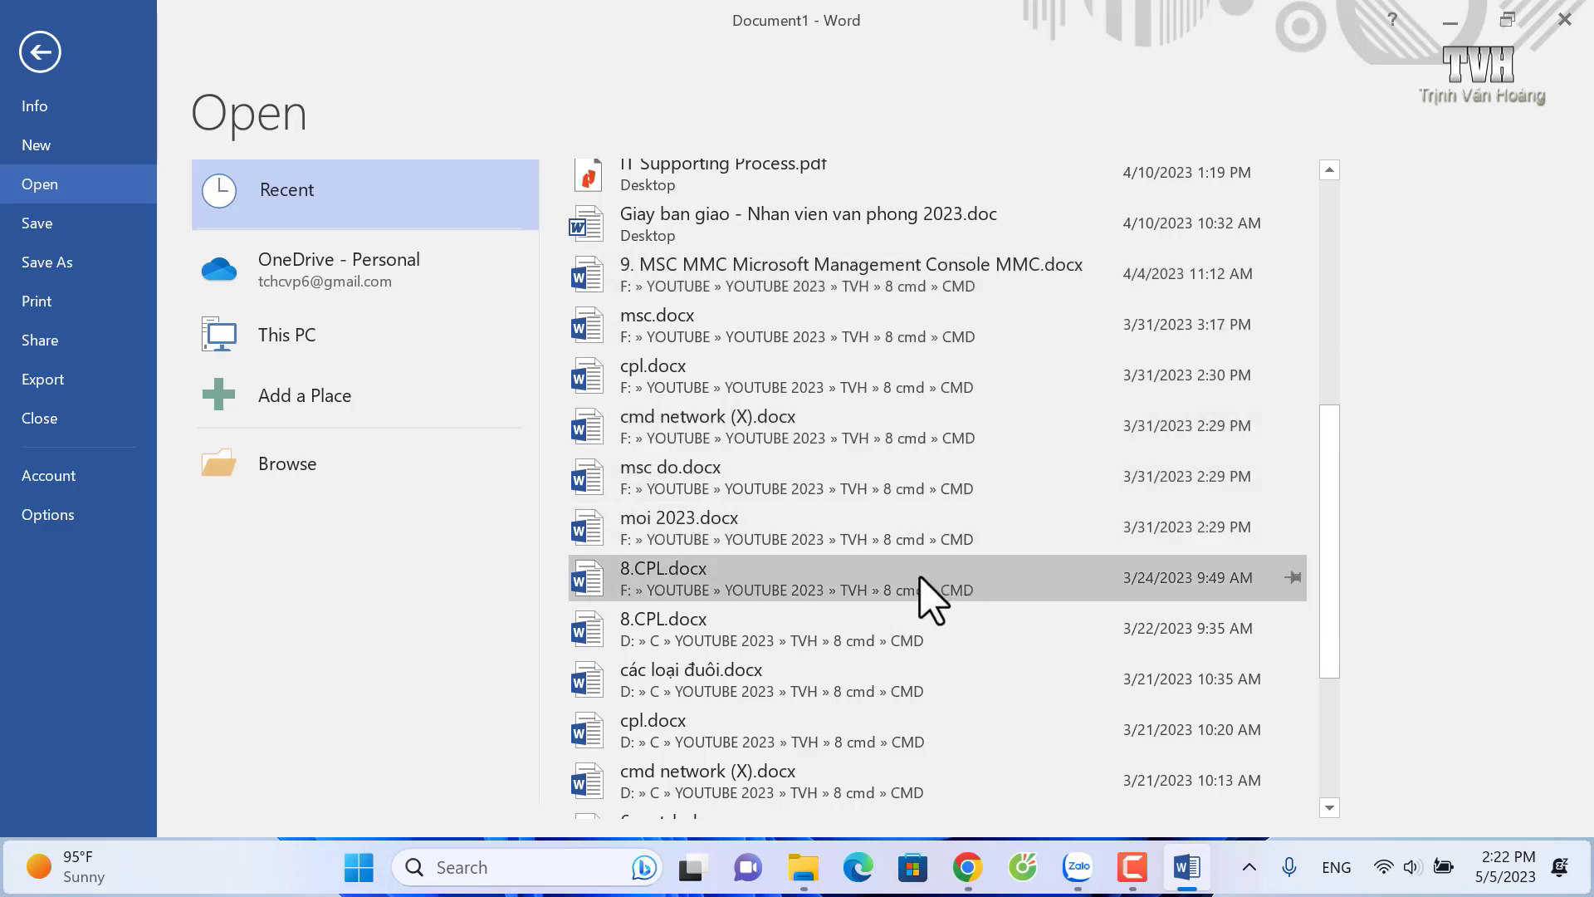
scroll(923, 575, "down", 3)
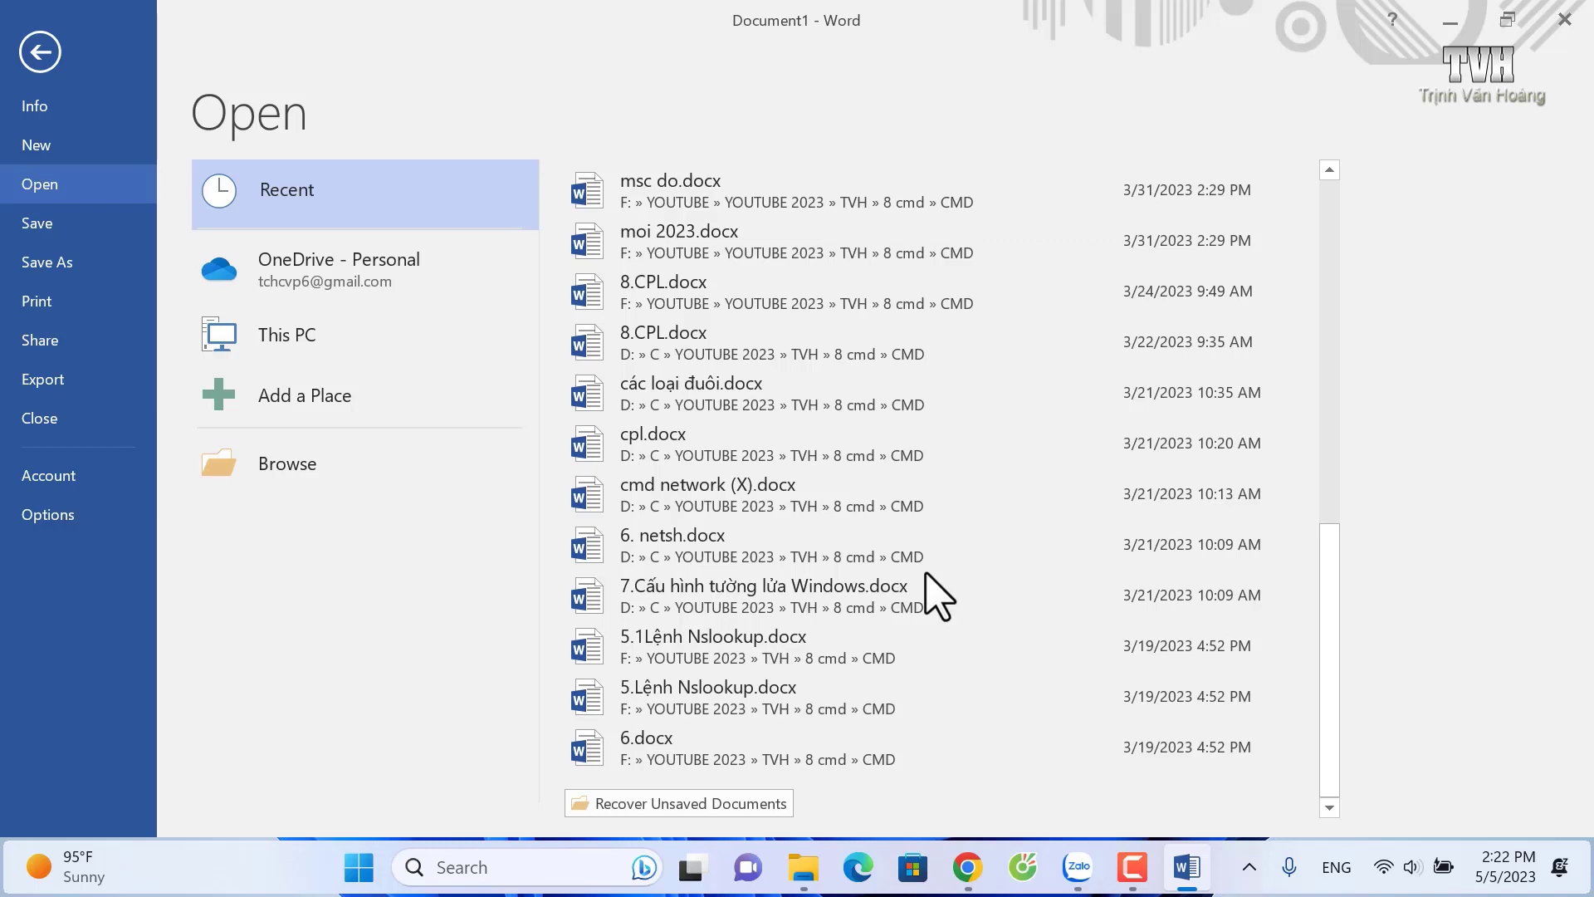
mouse_move(747, 448)
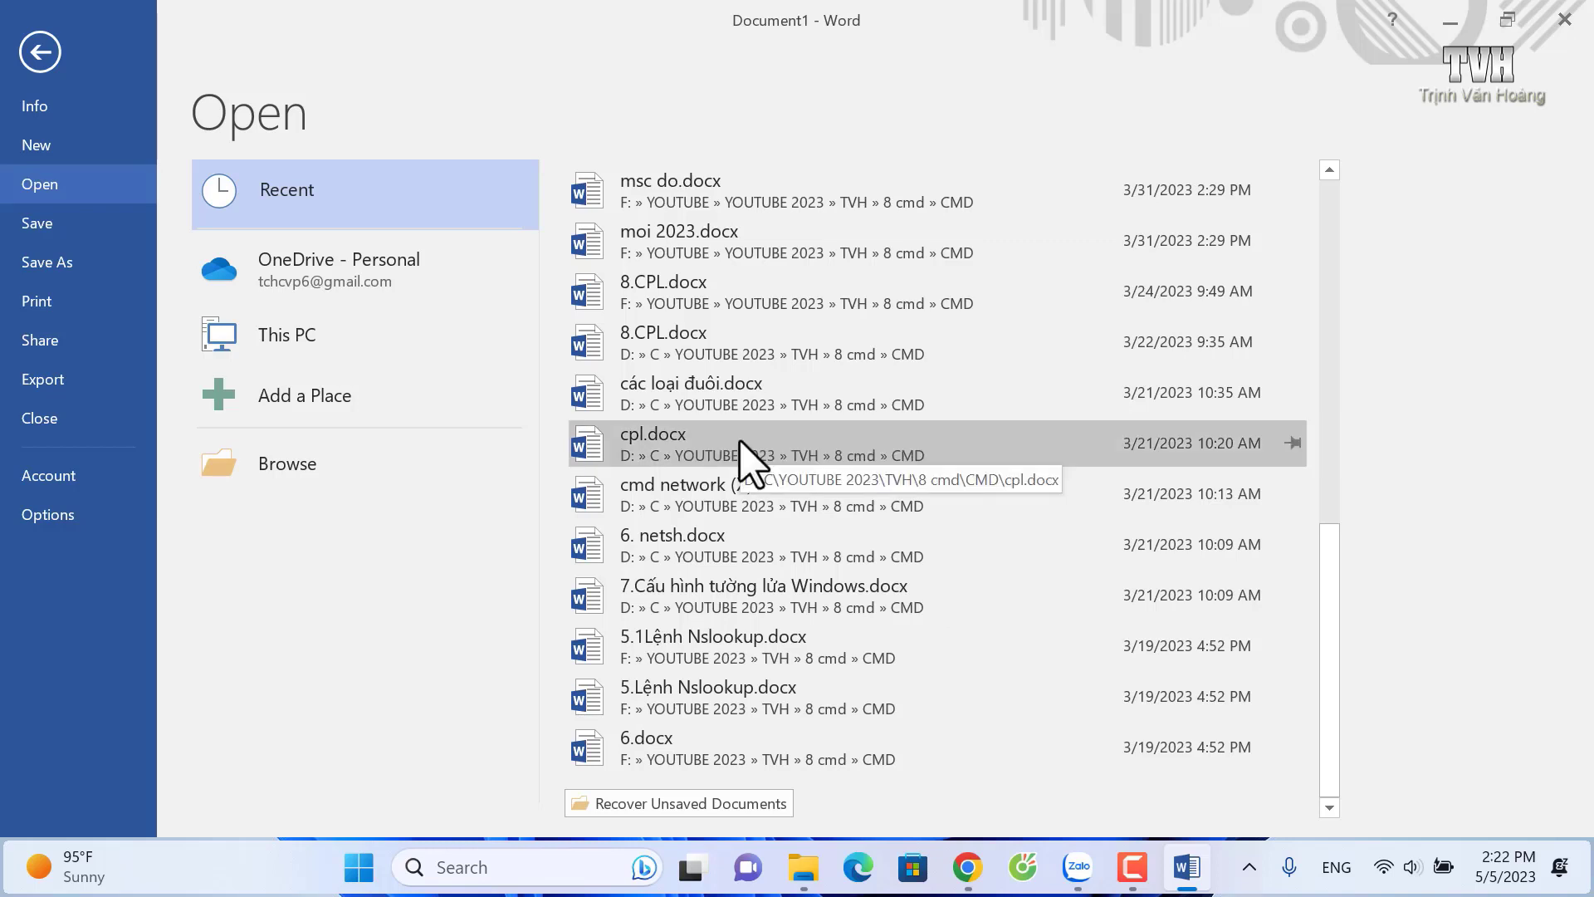
left_click(681, 452)
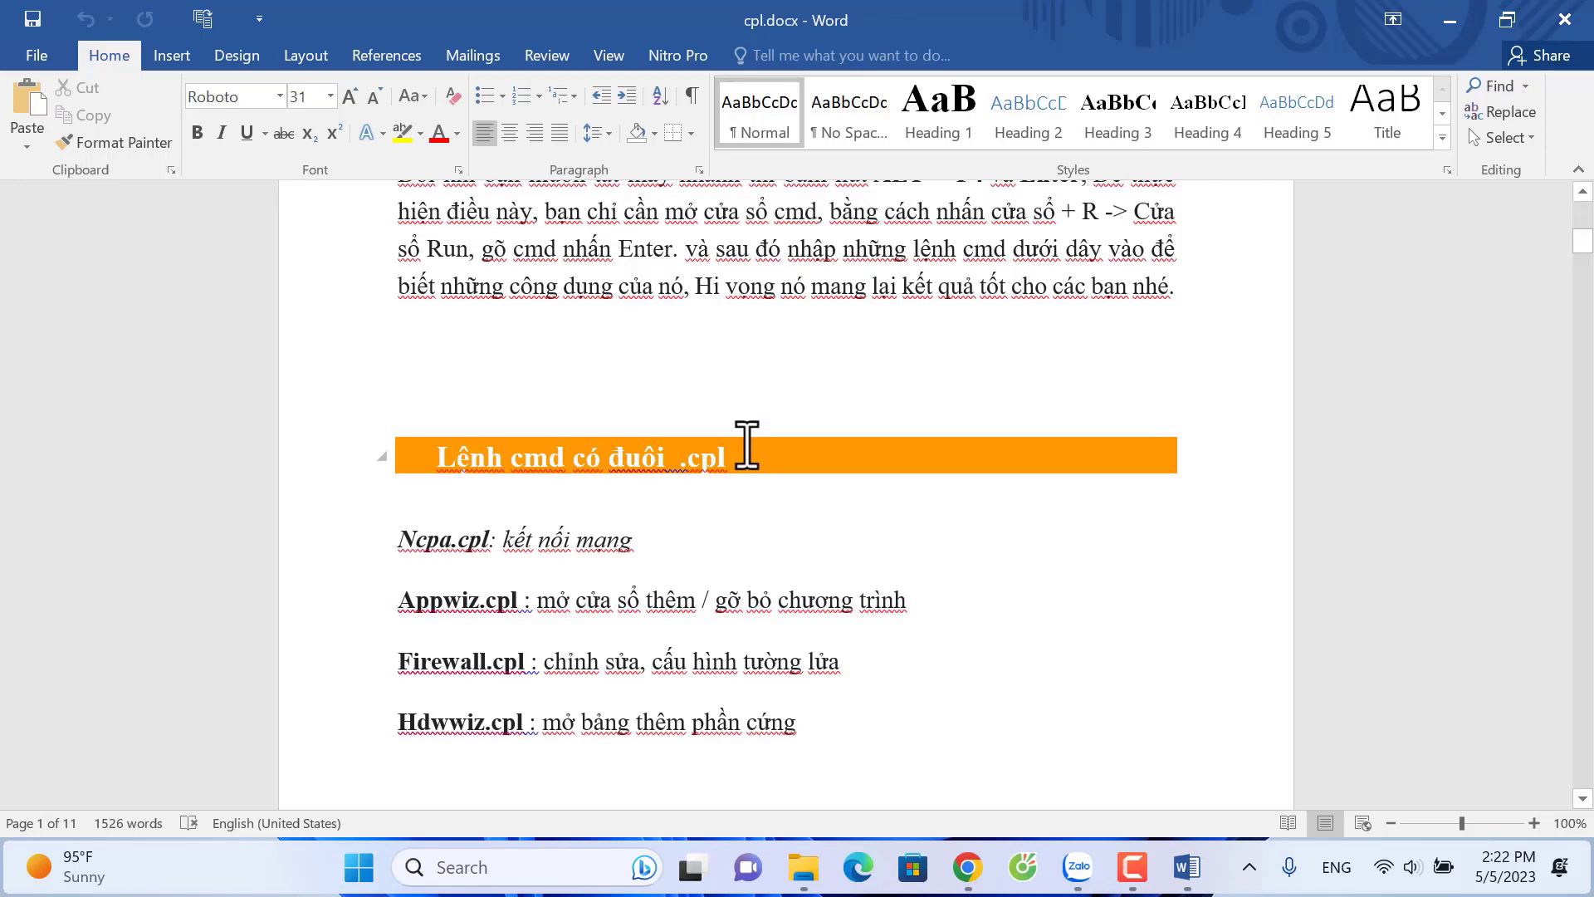
Change 'Show this number of Recent Documents' from 25 to 0 in Word Options > Advanced
left_click(39, 55)
left_click(48, 516)
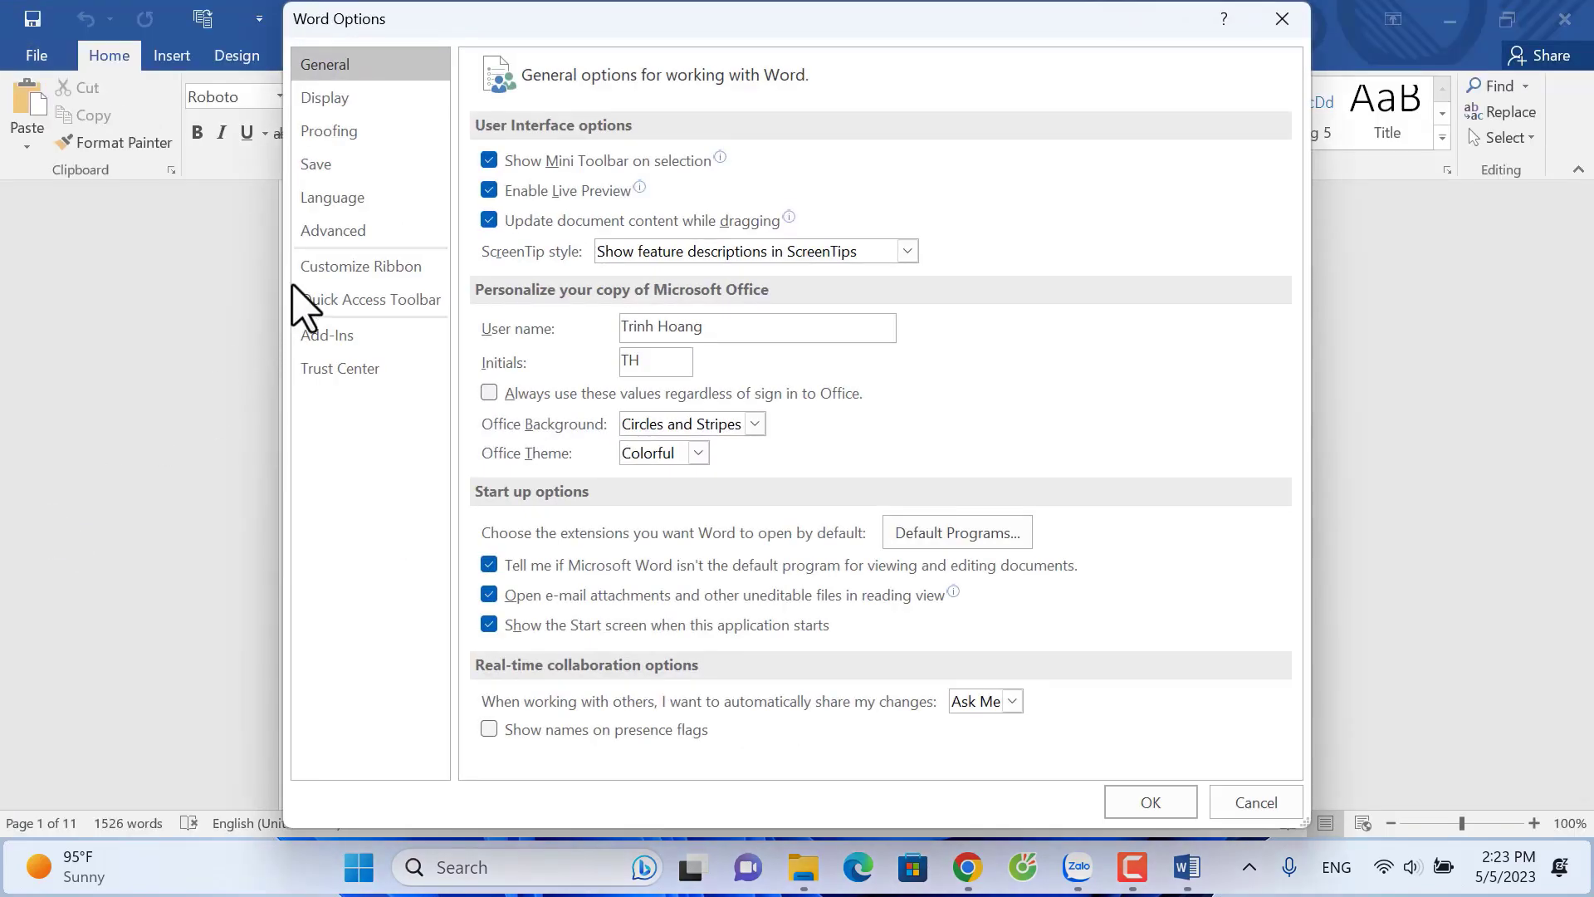
left_click(336, 243)
scroll(1171, 506, "down", 10)
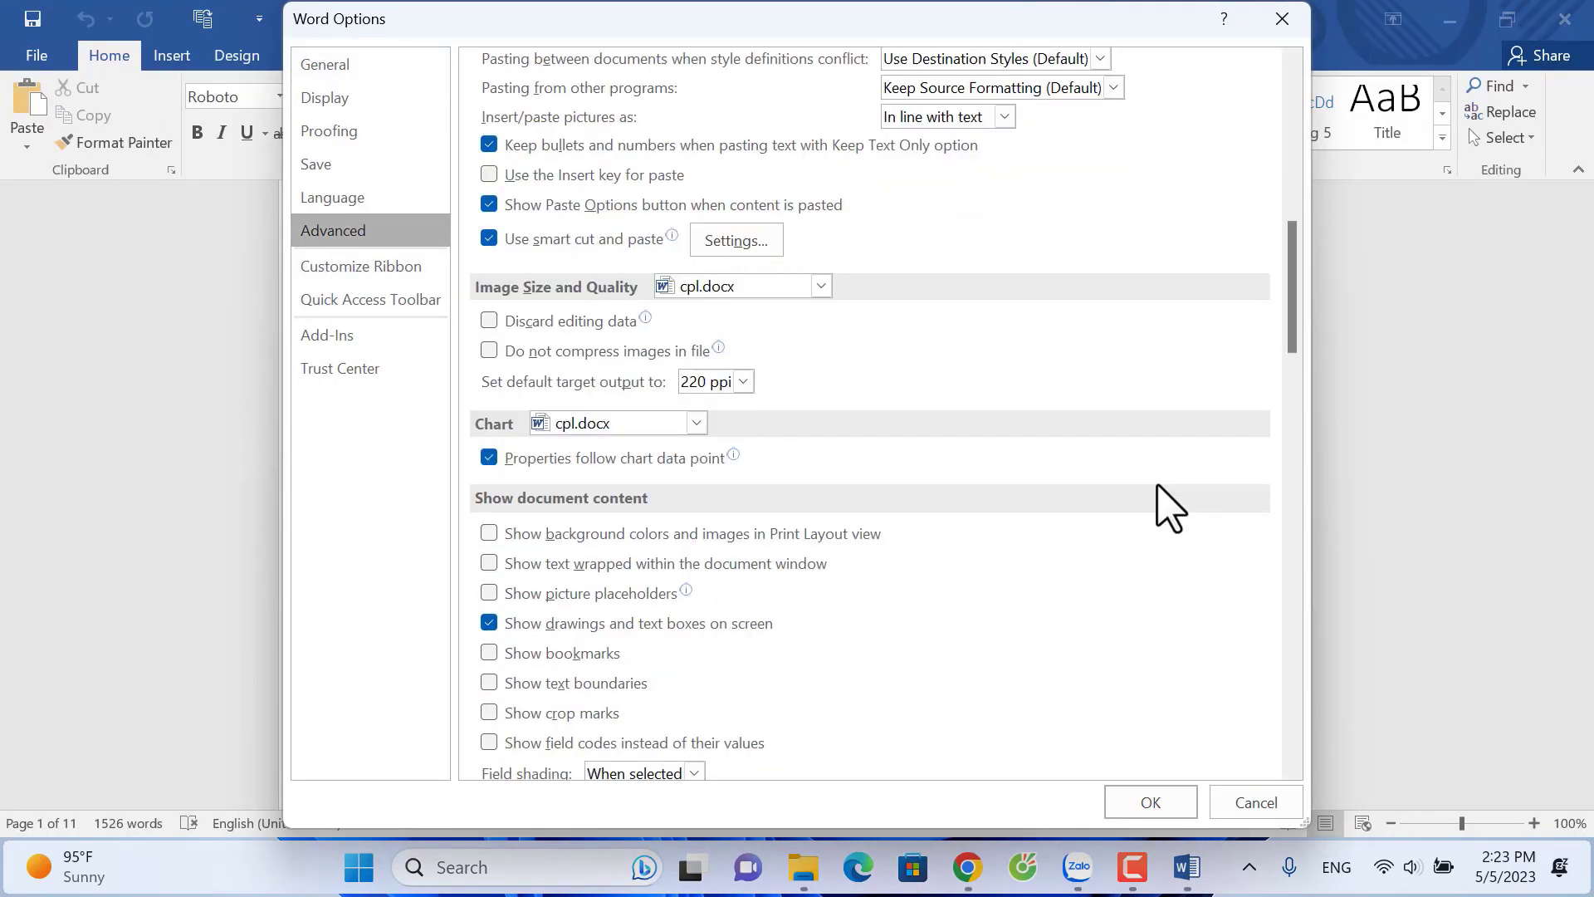
scroll(1170, 507, "down", 2)
scroll(1171, 508, "down", 5)
scroll(1171, 508, "down", 5)
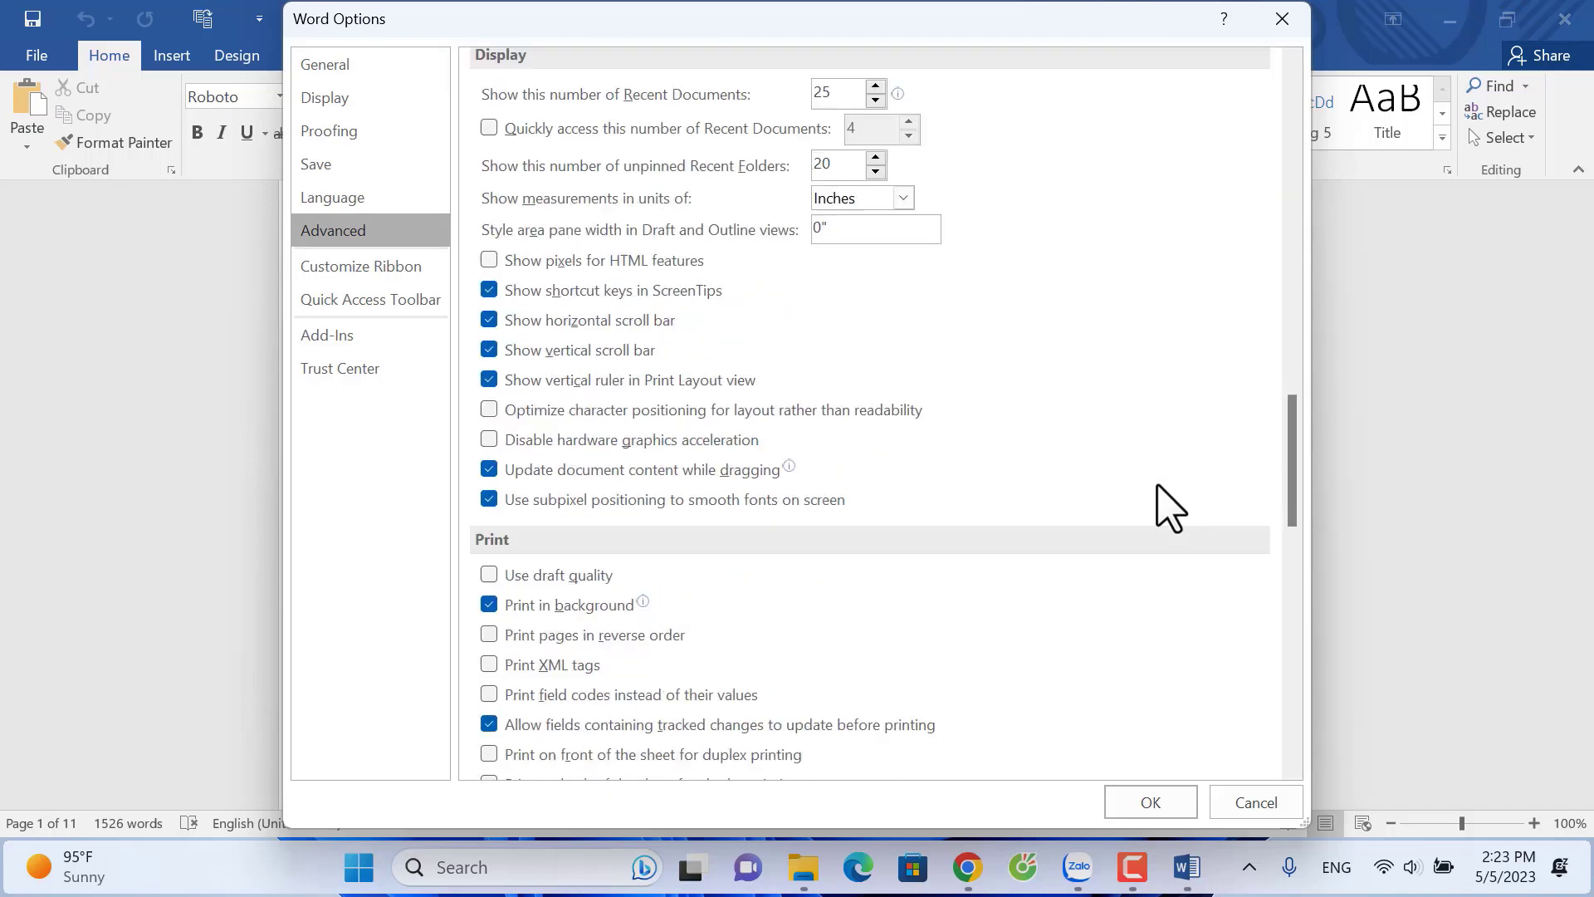
scroll(504, 141, "up", 1)
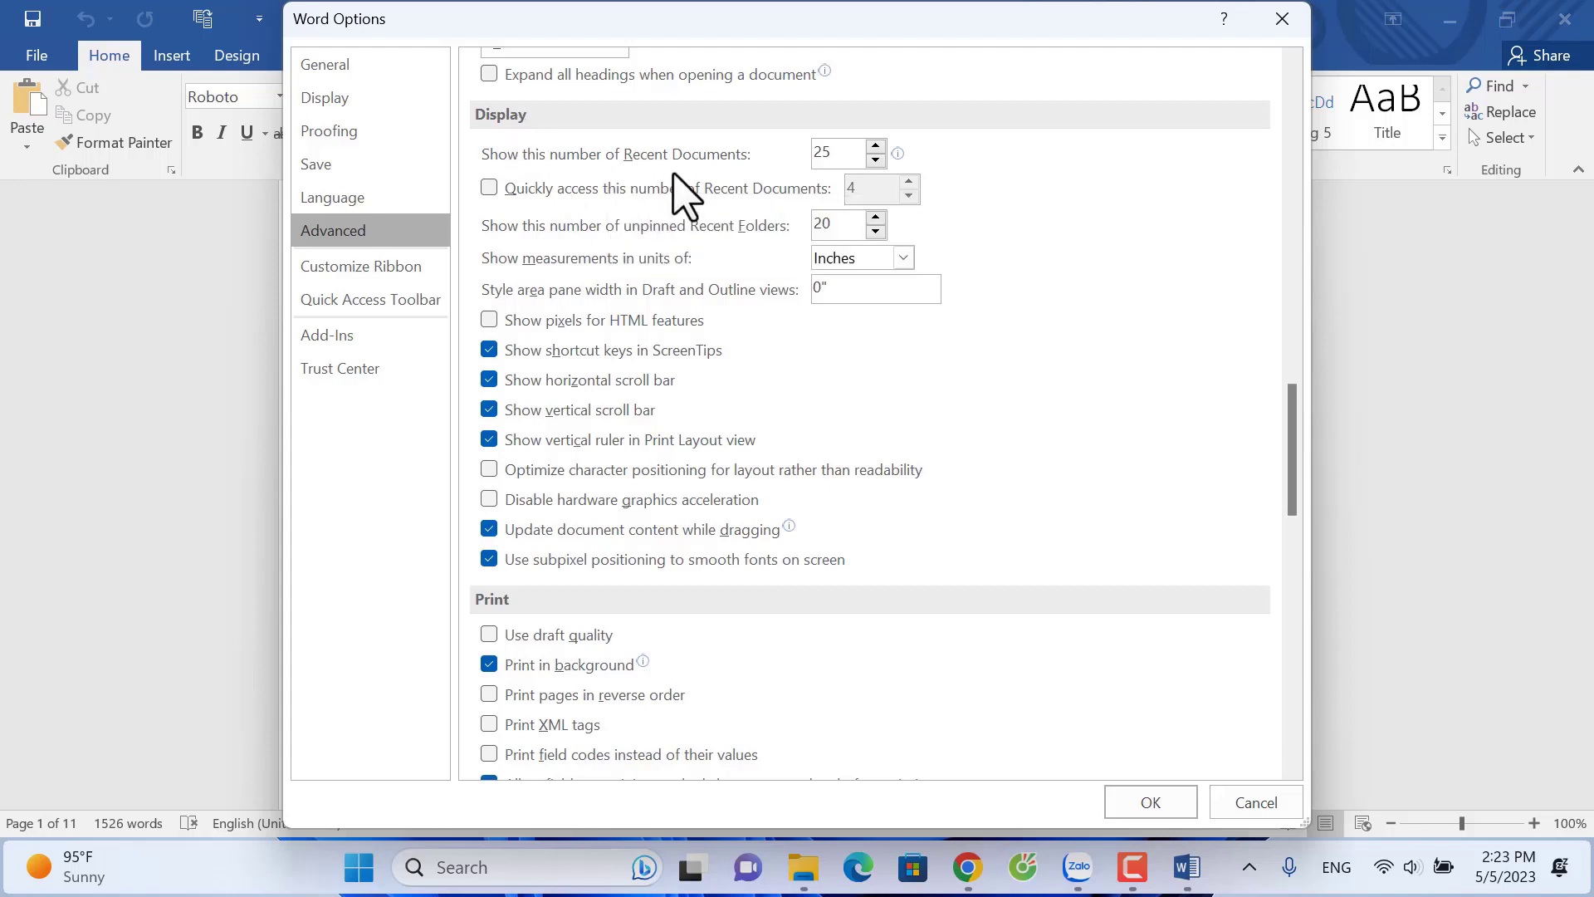
double_click(830, 153)
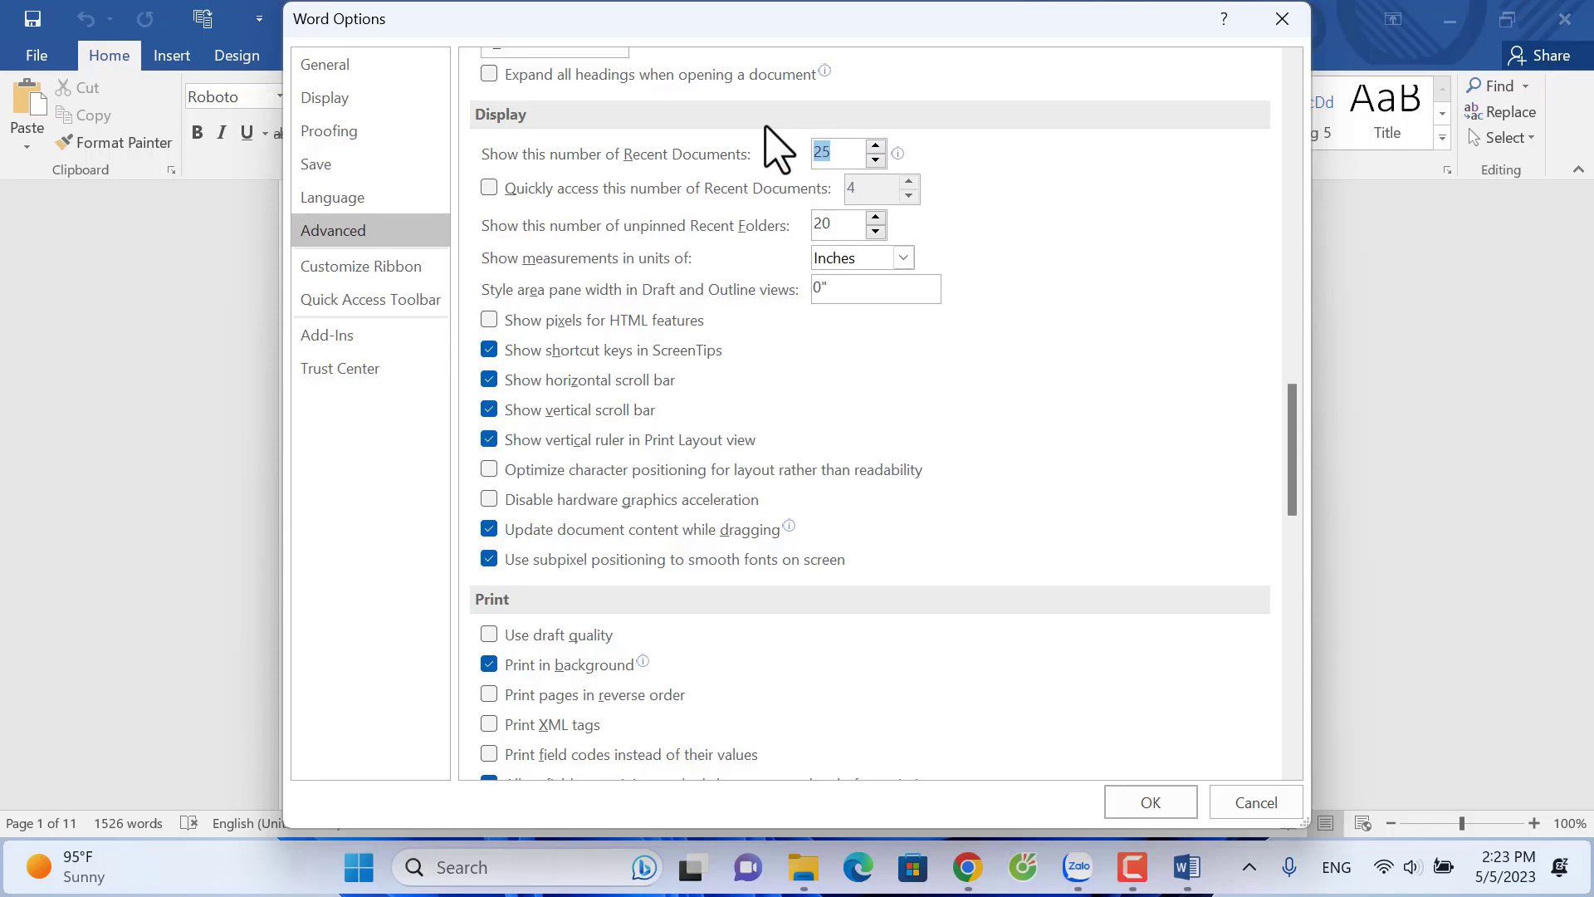
key("BackSpace")
type("0")
left_click(1158, 804)
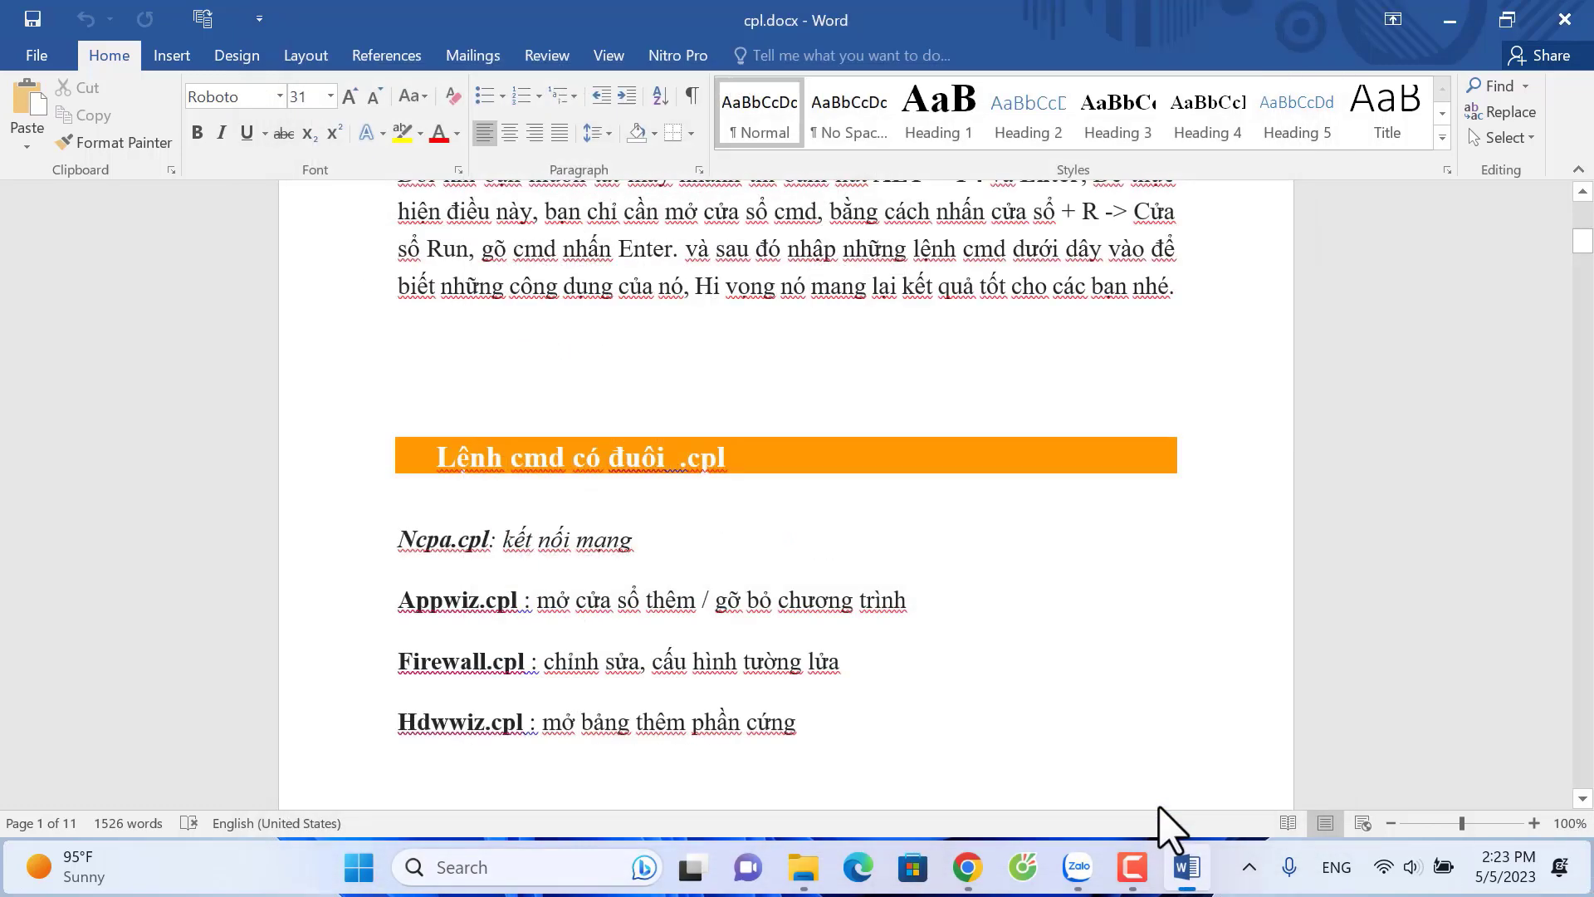
Close Word and refresh the desktop
left_click(1562, 18)
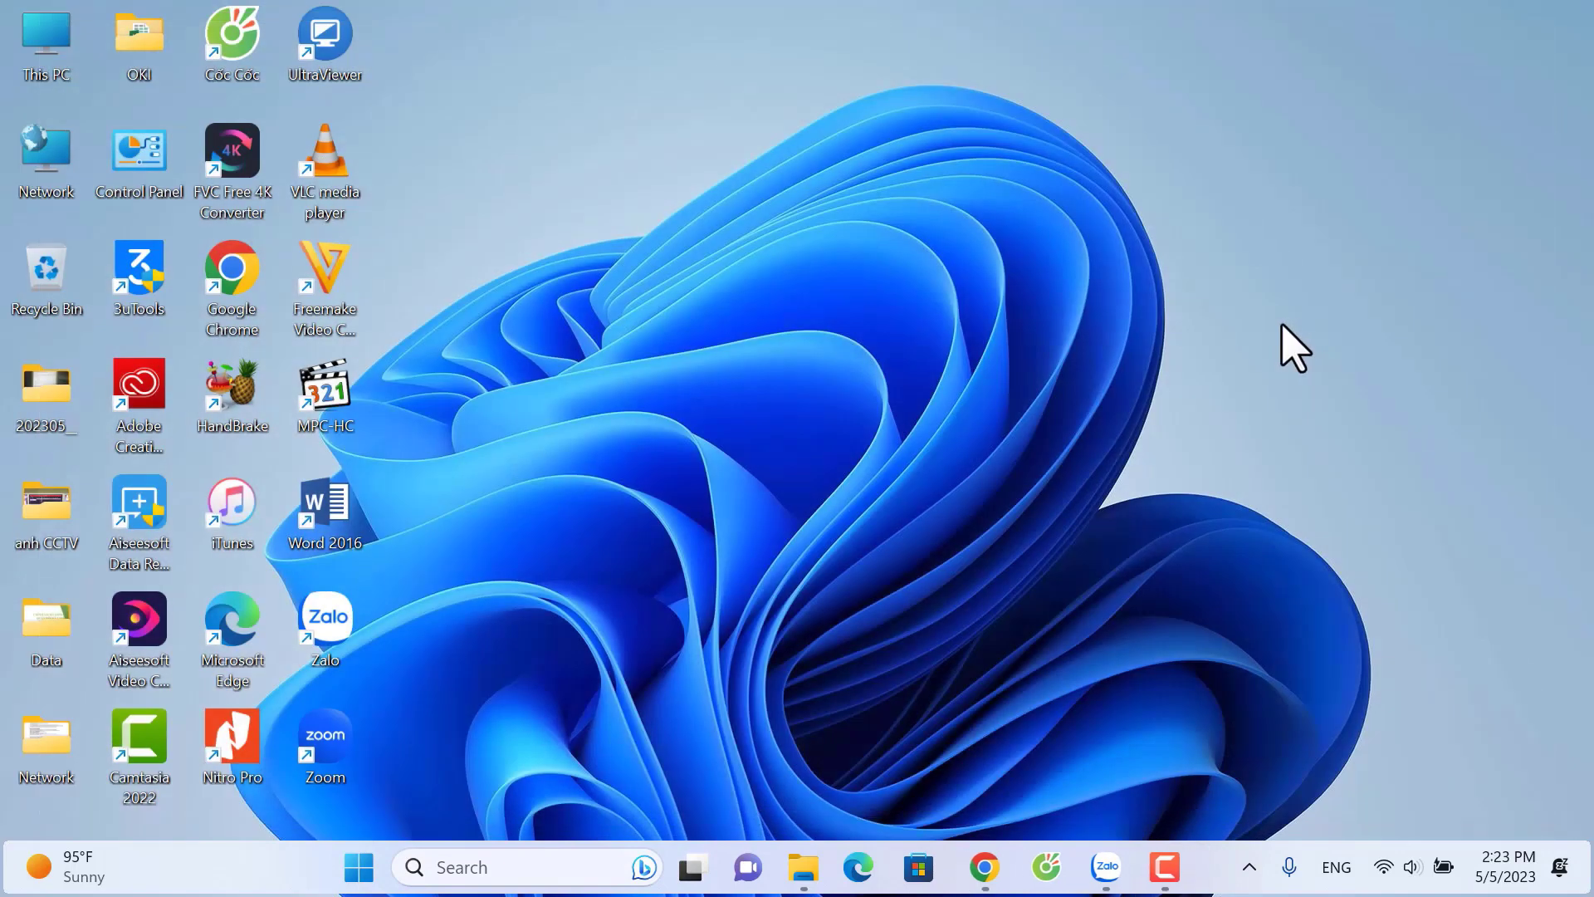
right_click(1180, 291)
left_click(1265, 400)
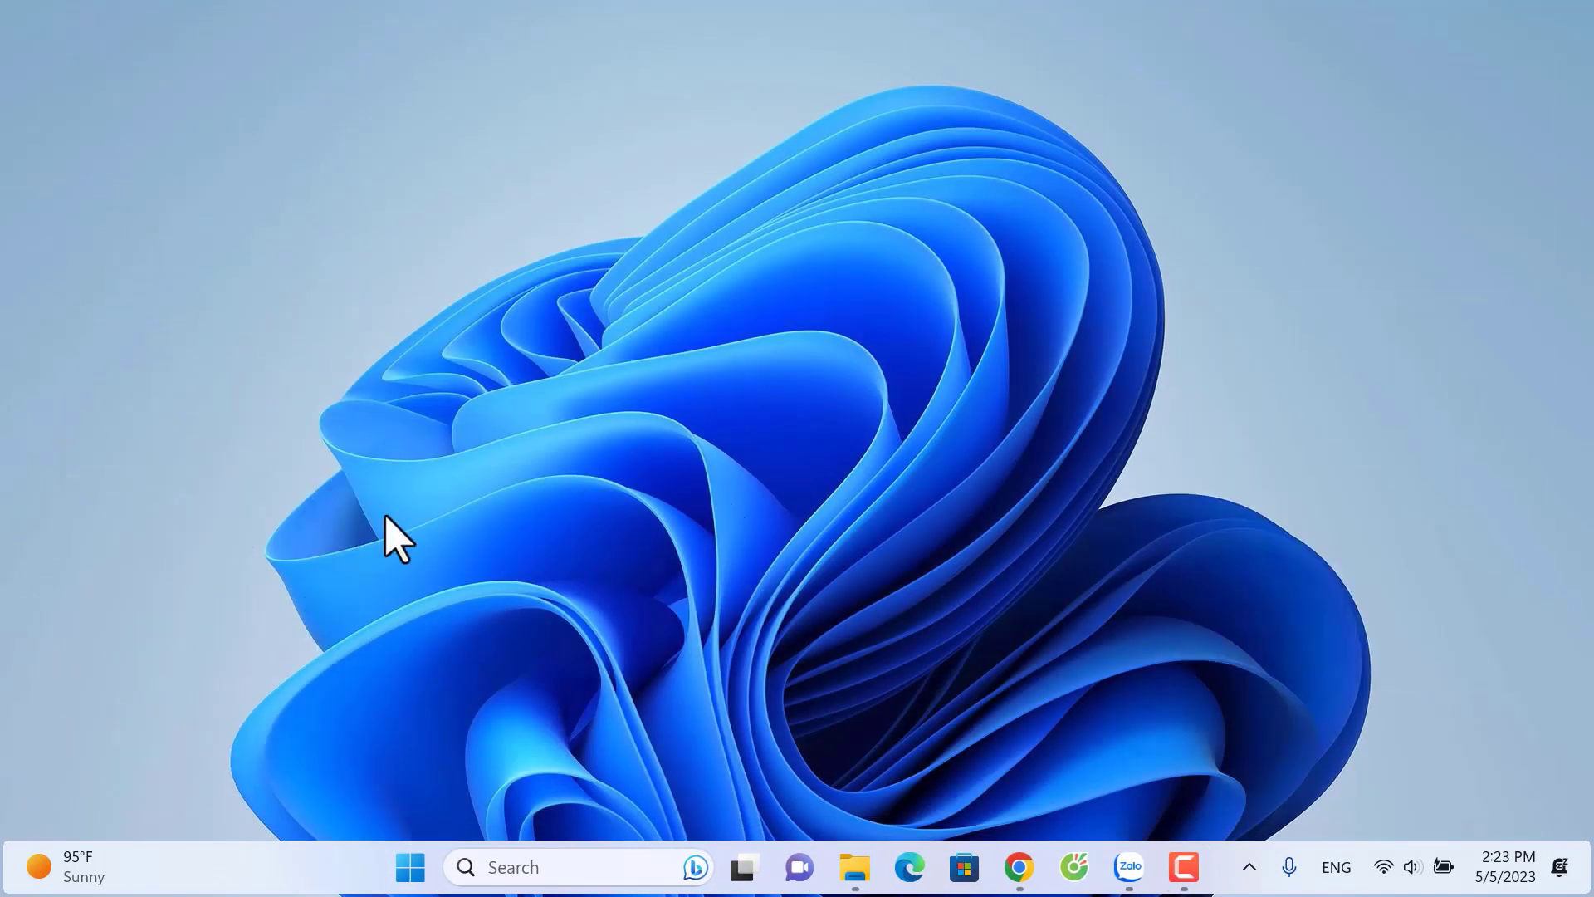
Restart Word, create blank Document1, and view the empty Recent list on the Open page
double_click(336, 518)
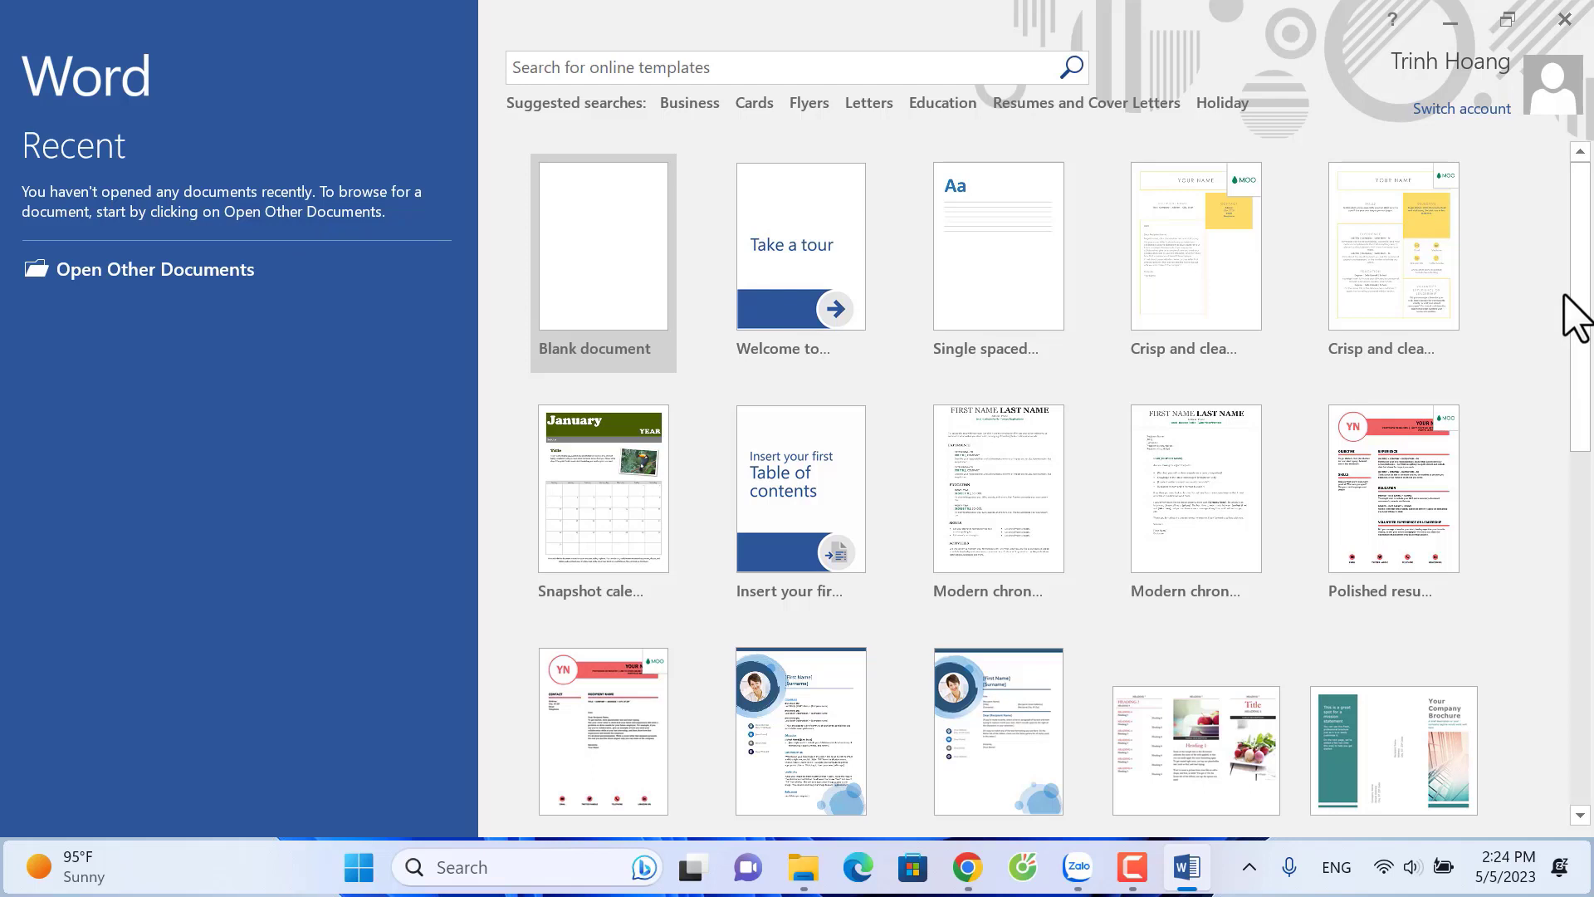
key("Return")
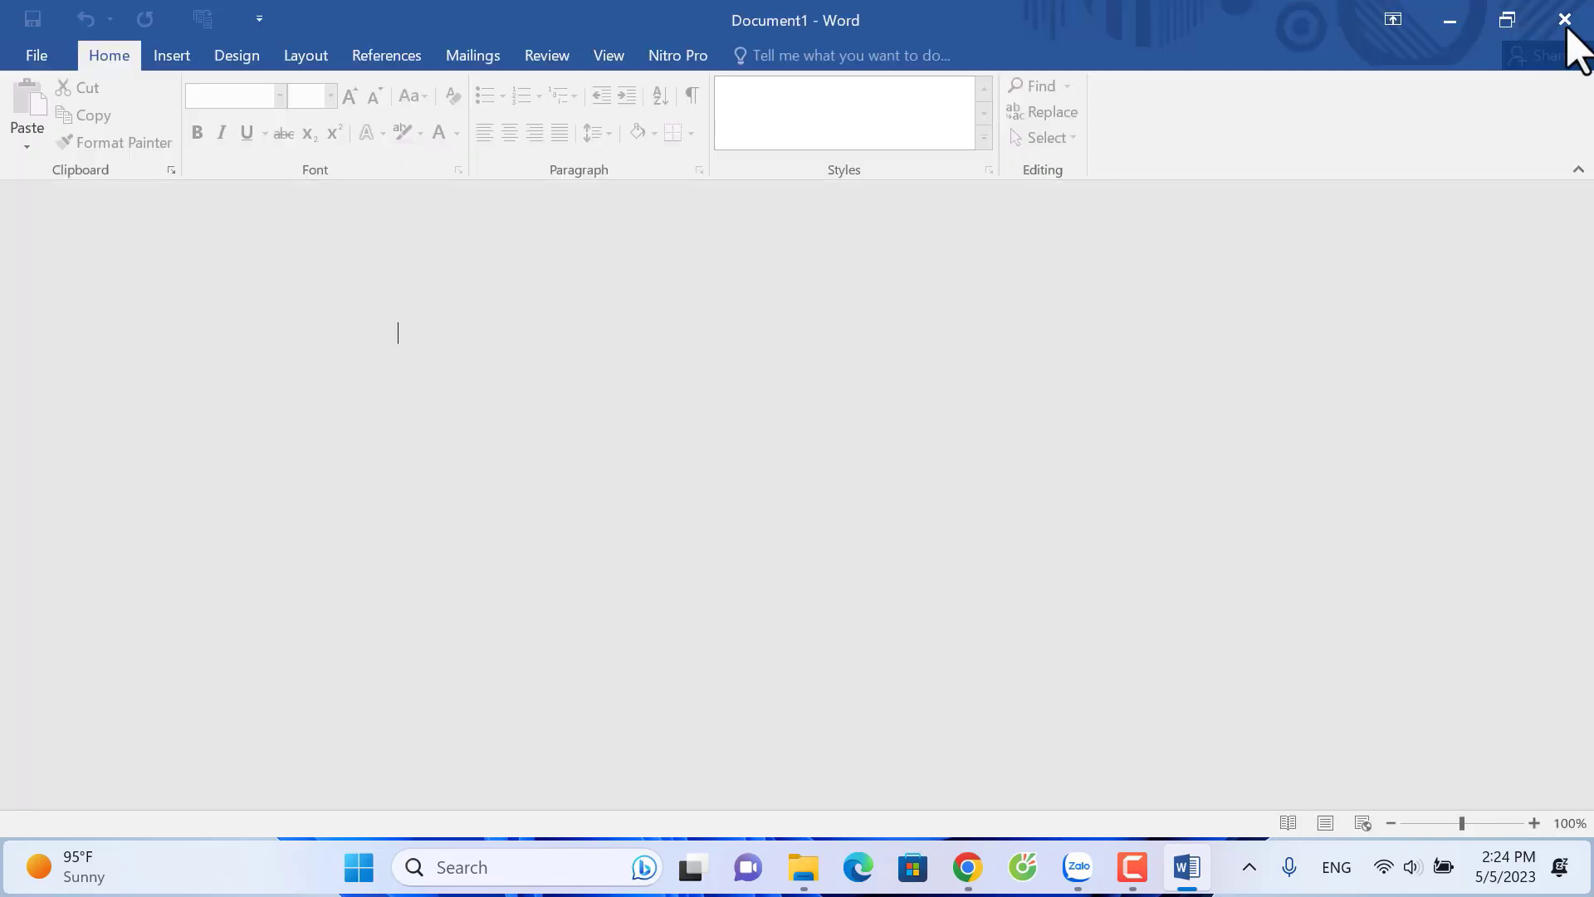
left_click(36, 58)
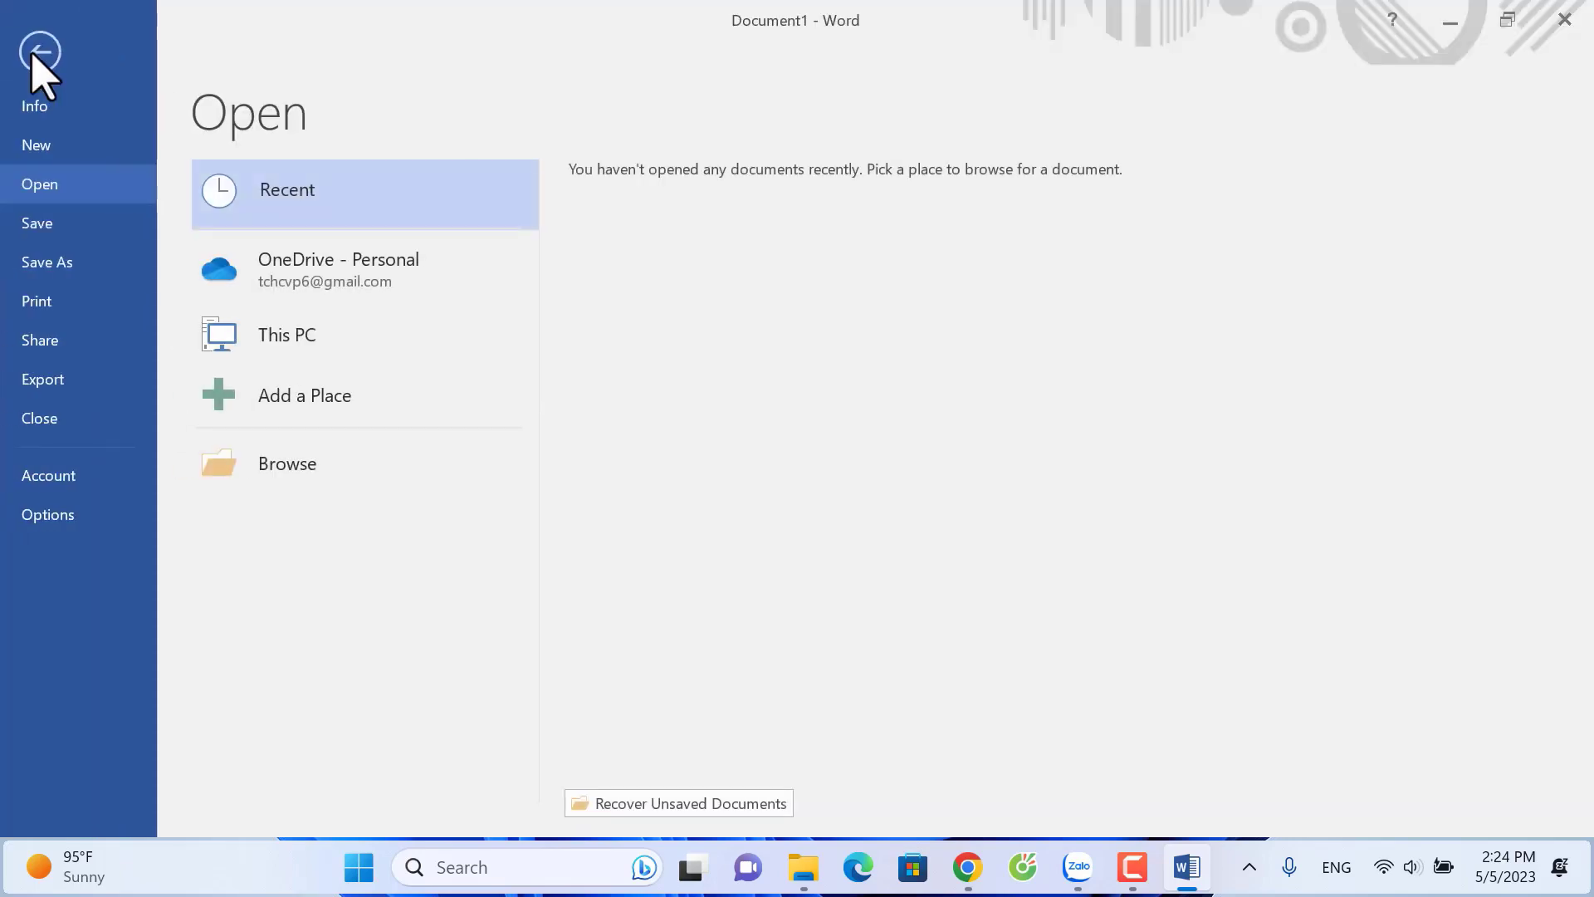
Change 'Show this number of Recent Documents' from 0 to 30 in Advanced options
left_click(62, 516)
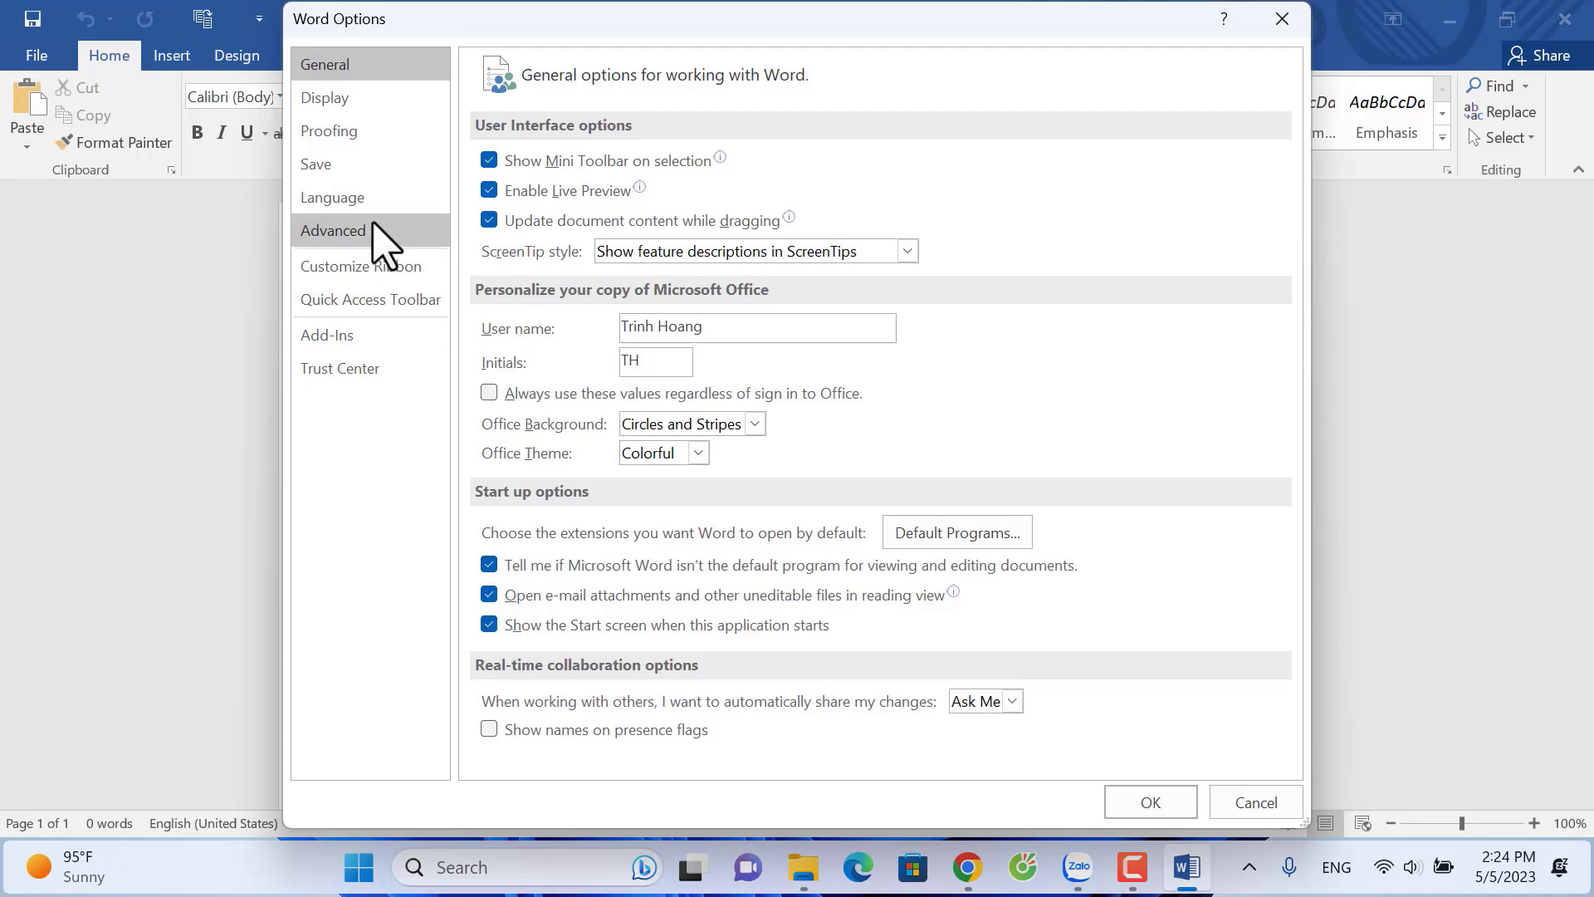
left_click(371, 235)
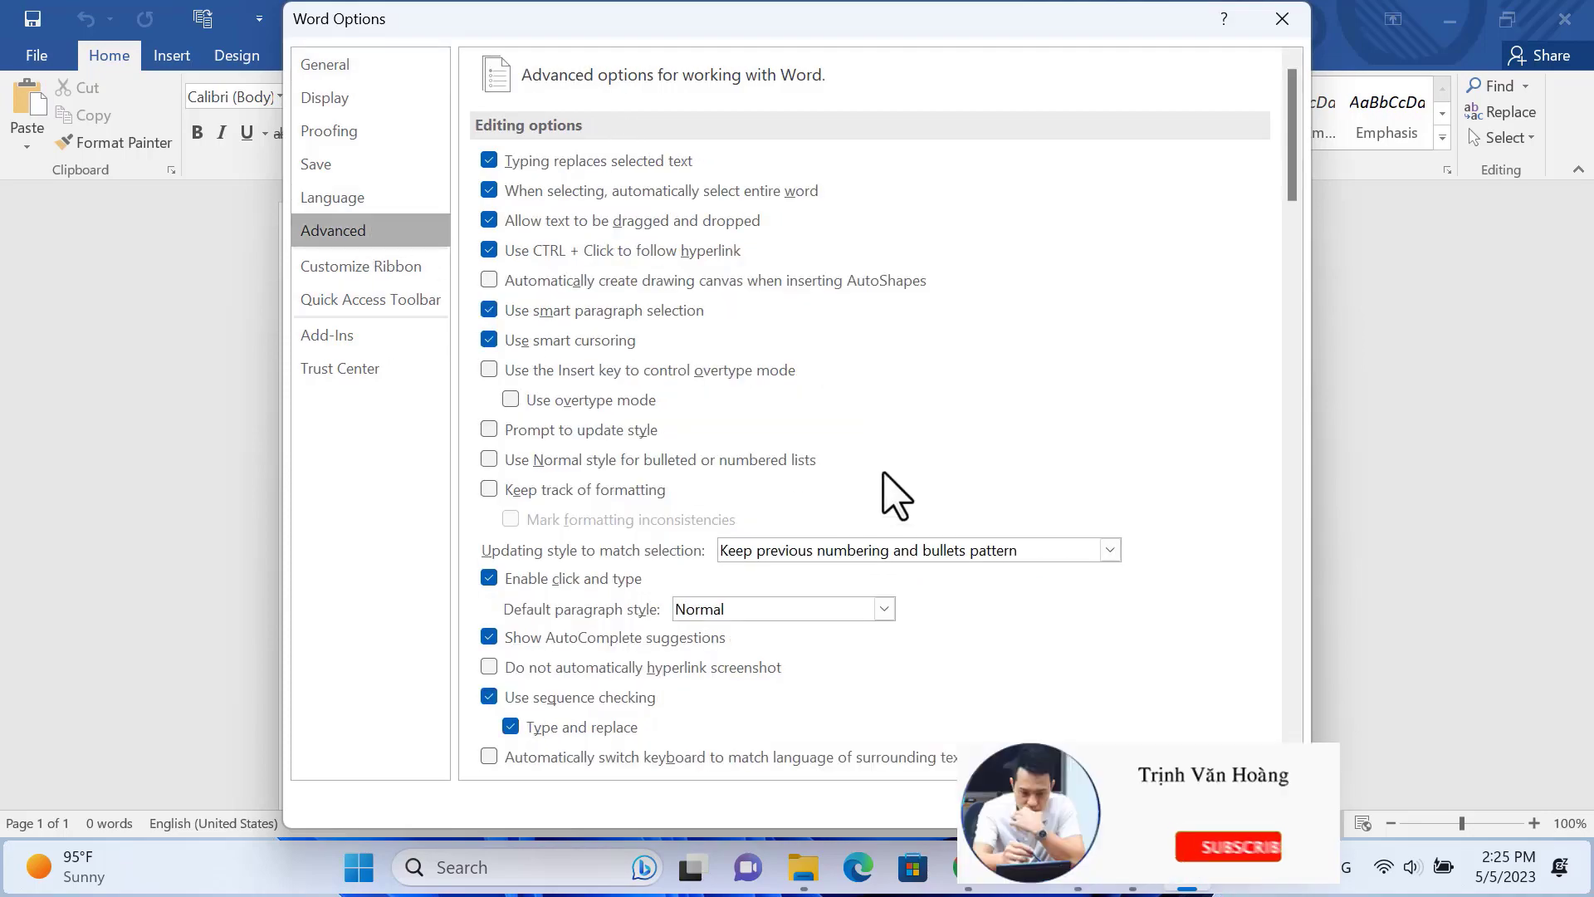
scroll(886, 494, "down", 3)
scroll(888, 496, "down", 2)
scroll(905, 498, "down", 4)
scroll(921, 494, "down", 1)
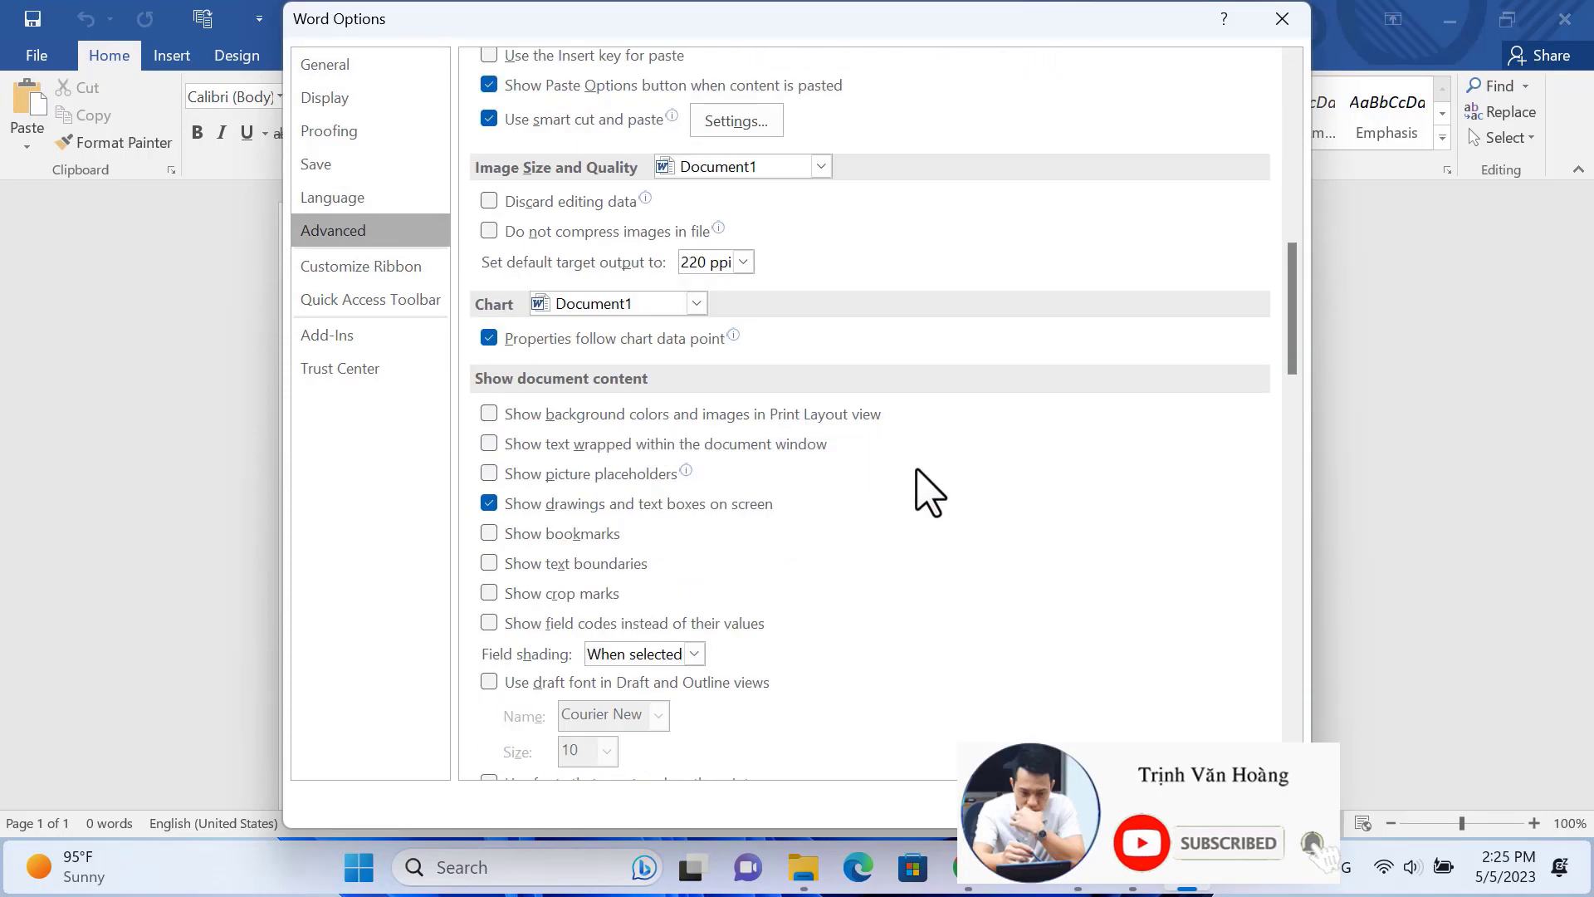
scroll(921, 489, "down", 5)
double_click(838, 331)
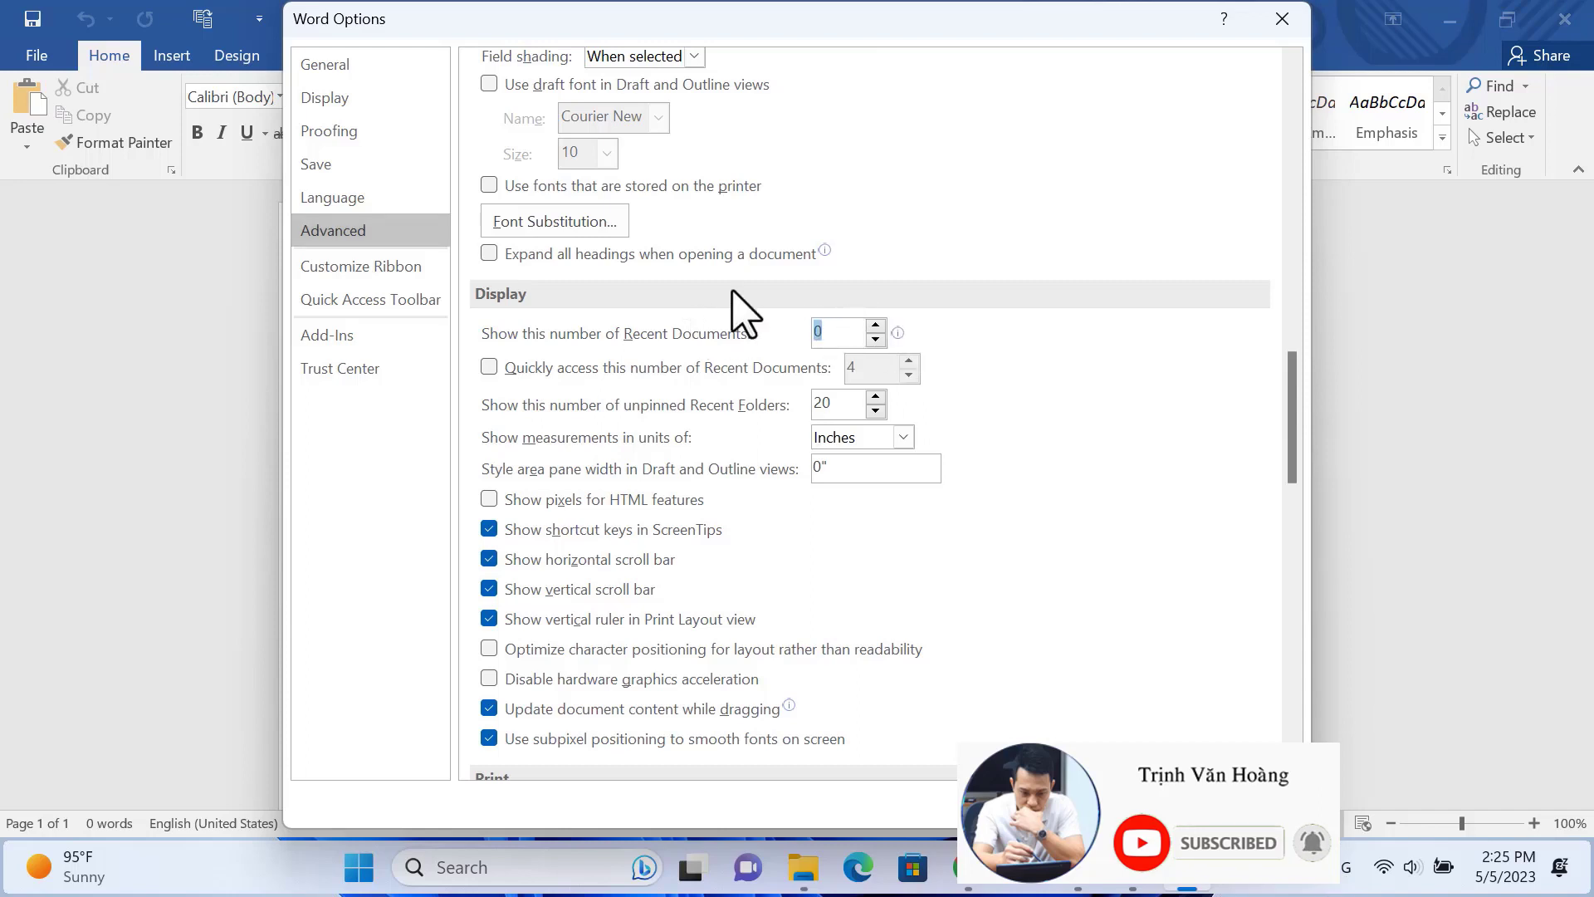
key("BackSpace")
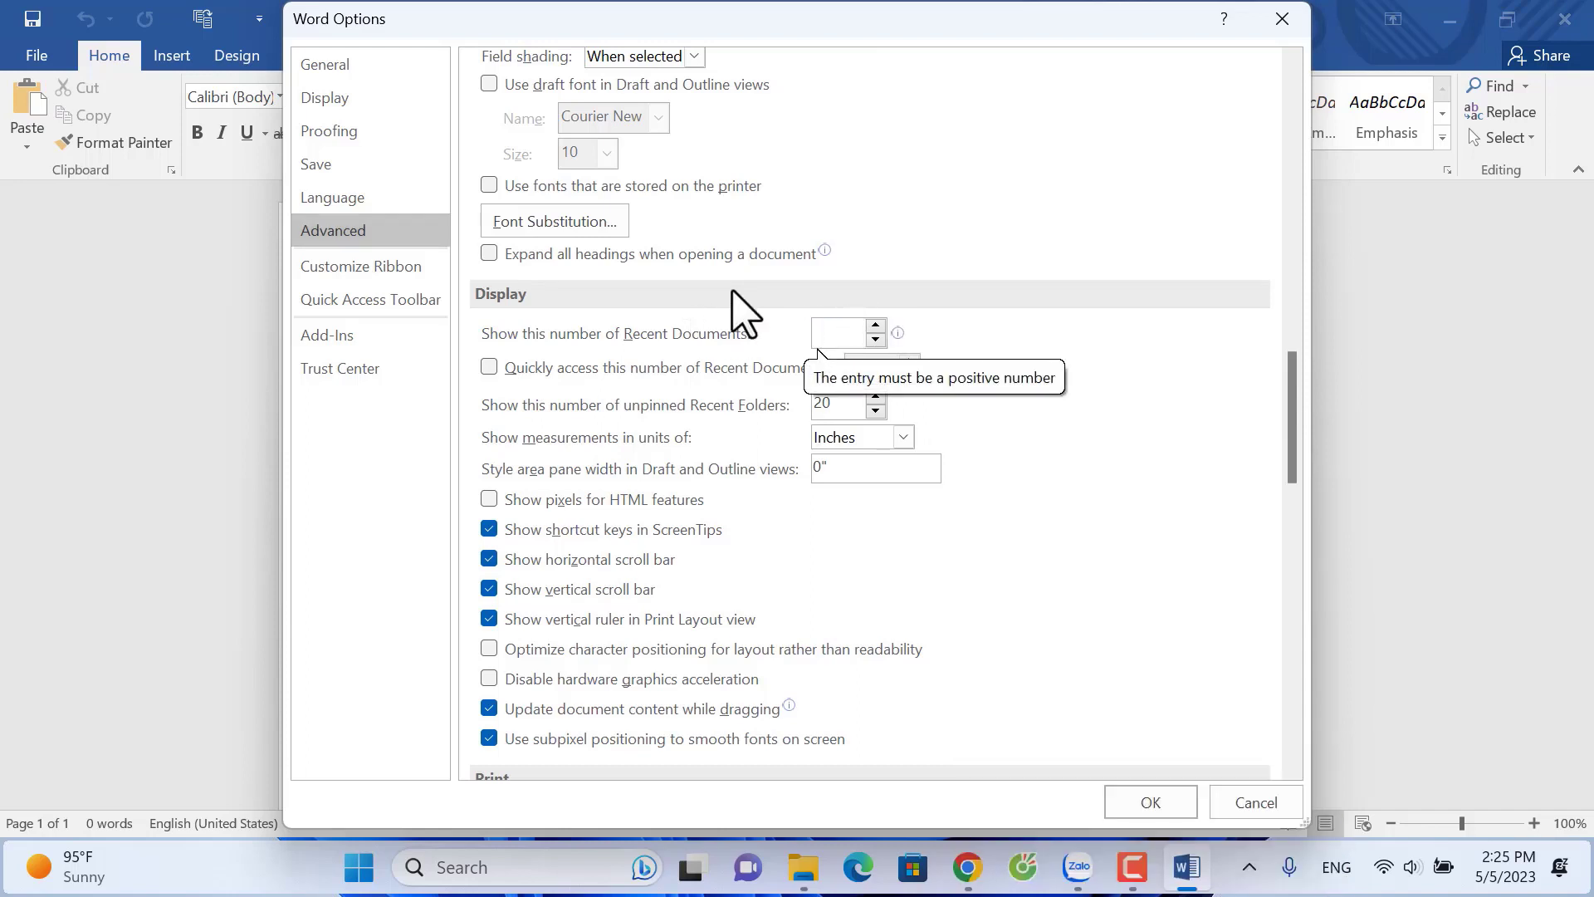
type("30")
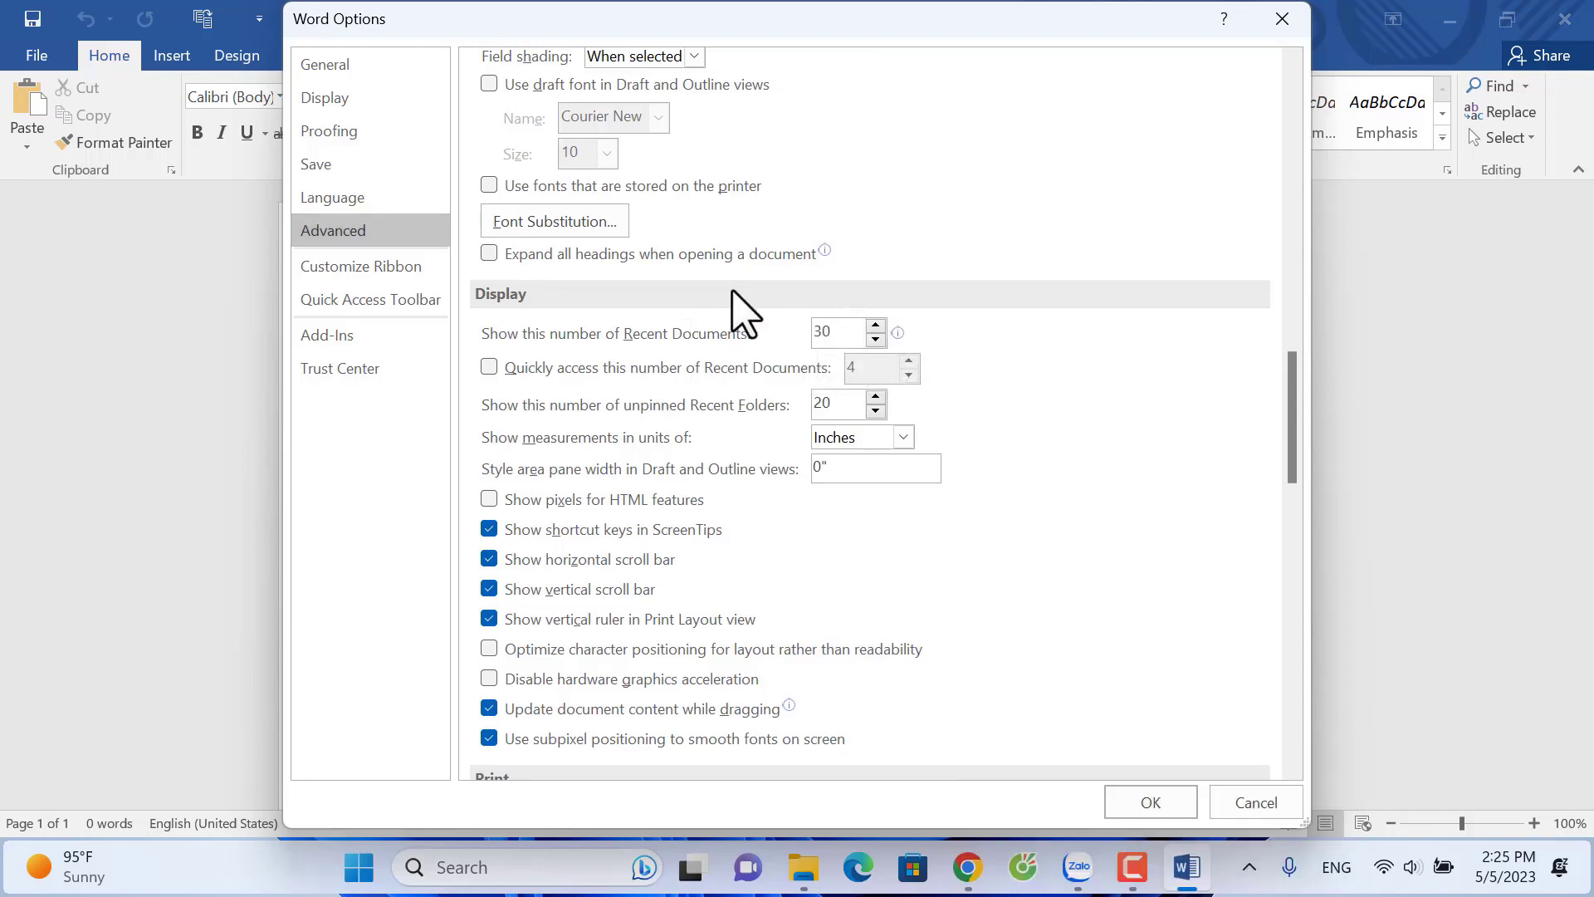
left_click(1151, 800)
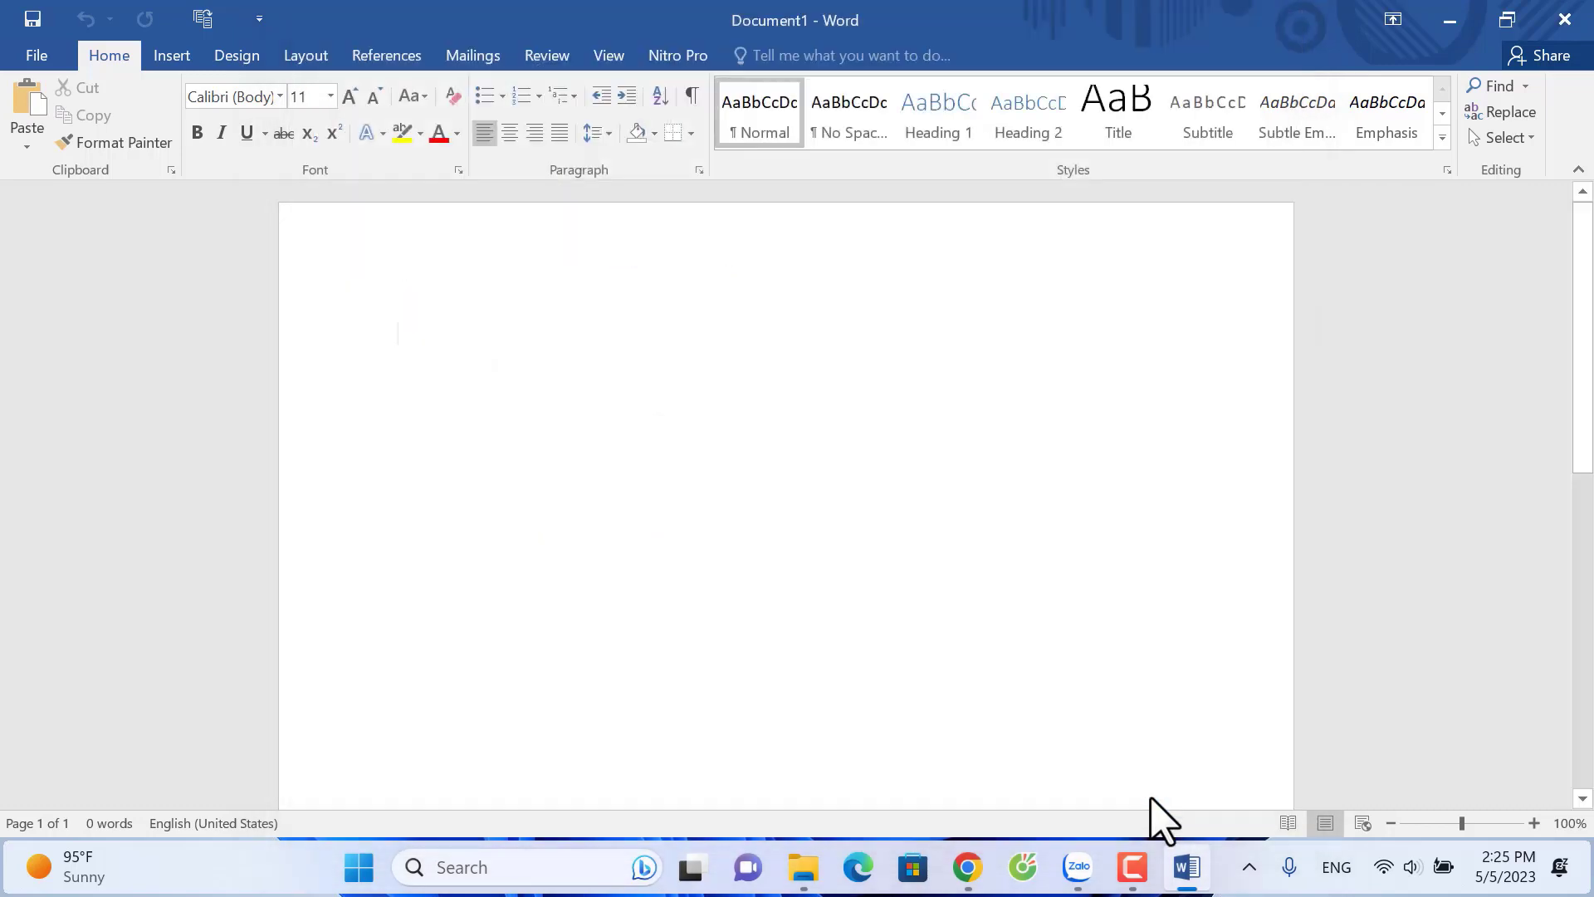
Browse the repopulated Recent list, then return to the blank document
left_click(38, 57)
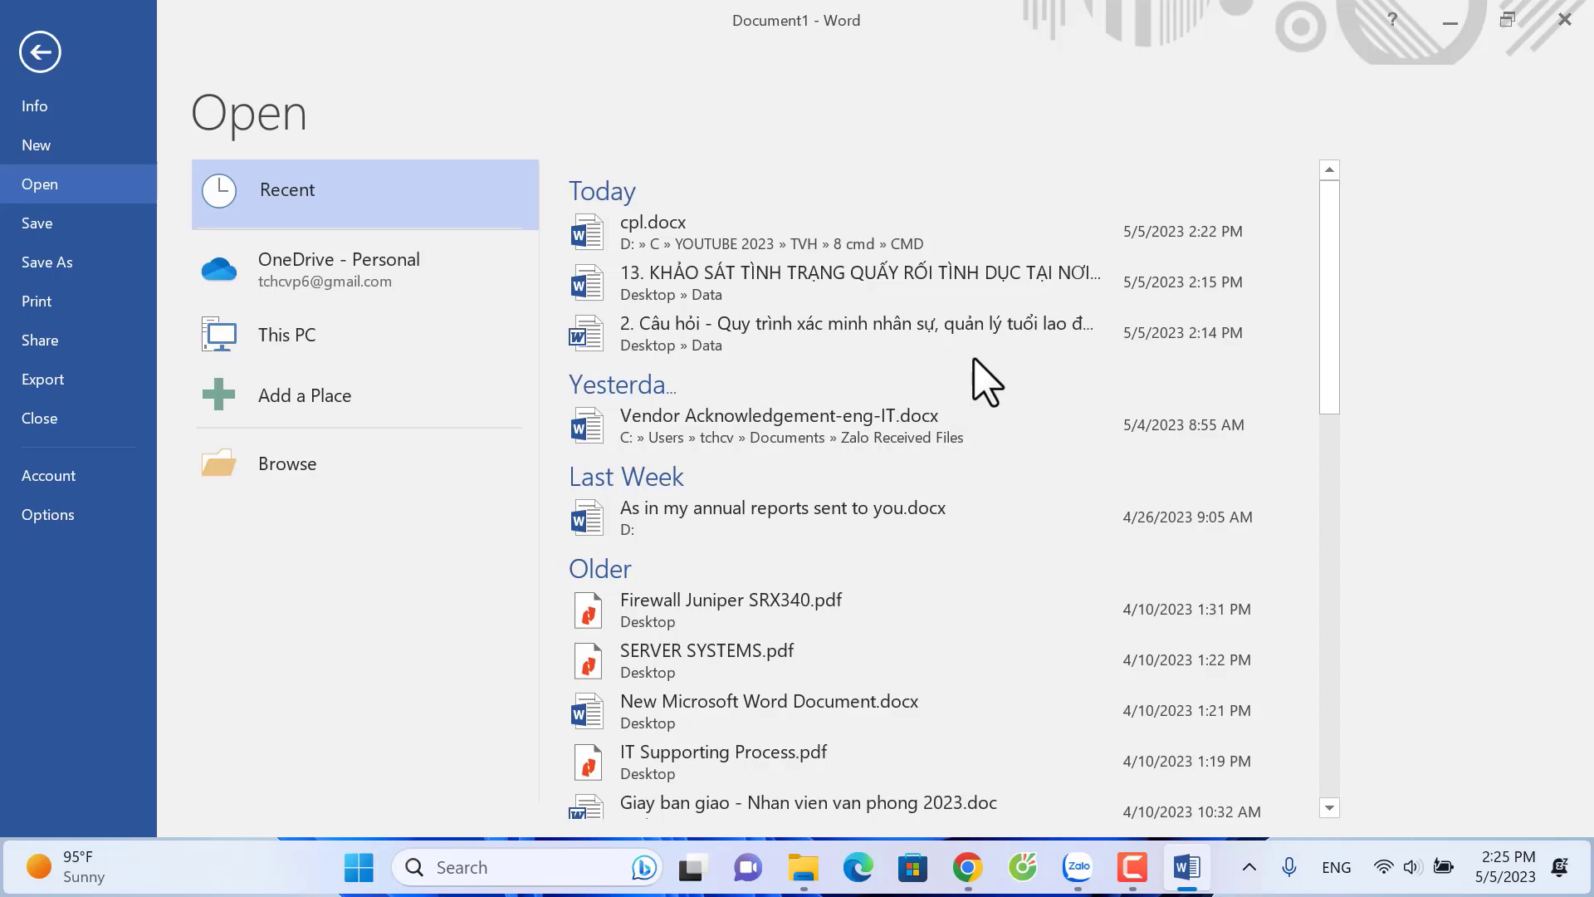
scroll(972, 374, "down", 5)
scroll(976, 381, "down", 5)
scroll(978, 397, "down", 1)
key("Escape")
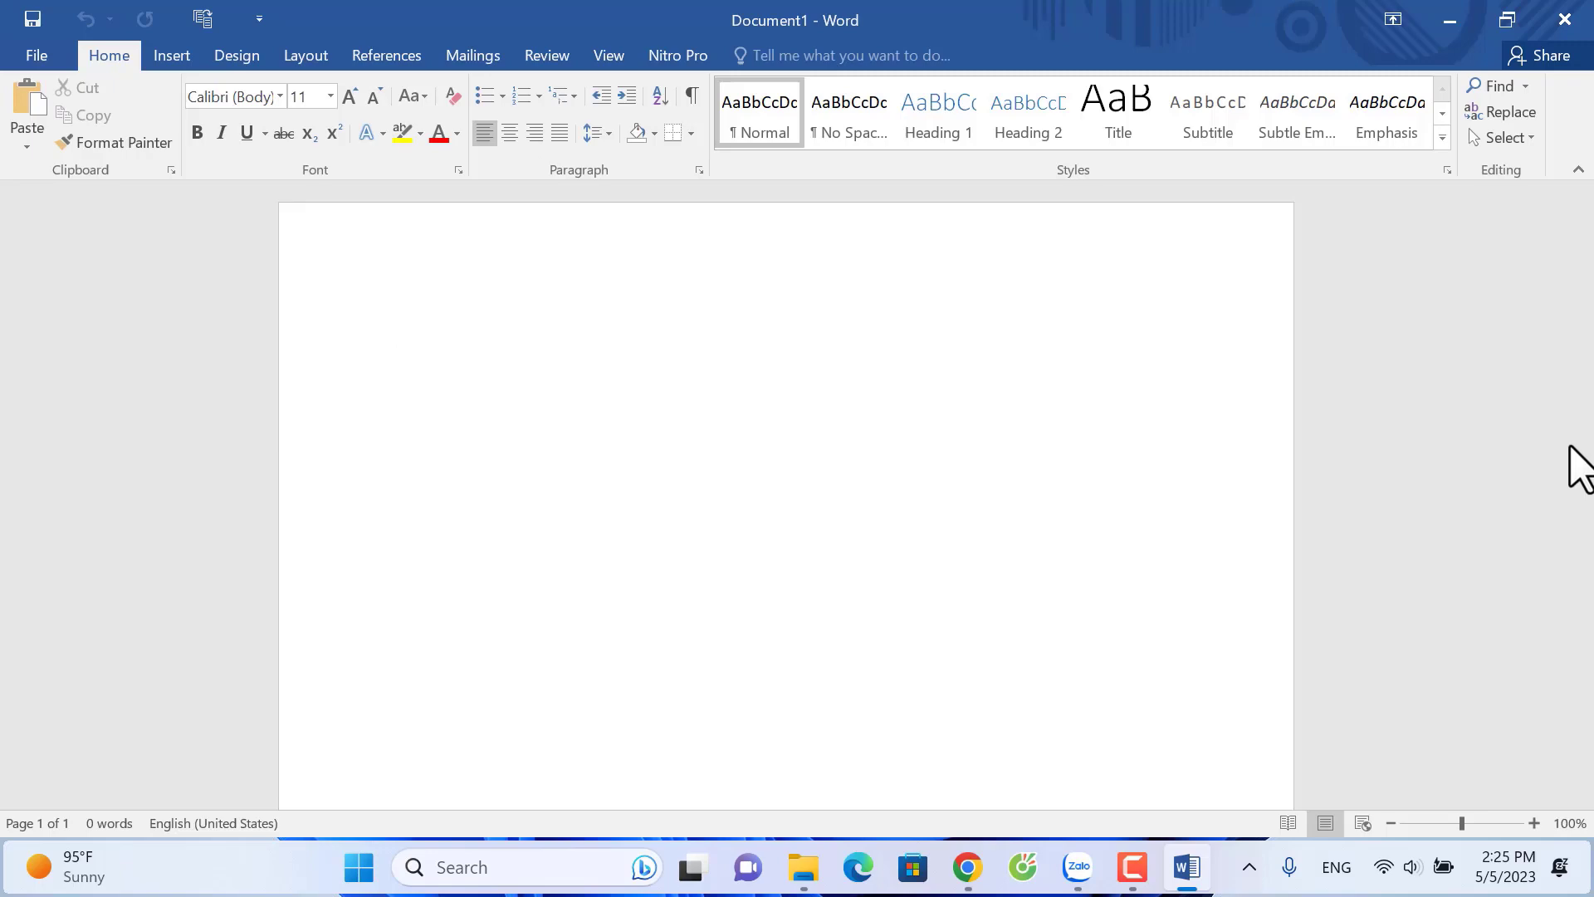
Remove cpl.docx from the Recent list
left_click(35, 55)
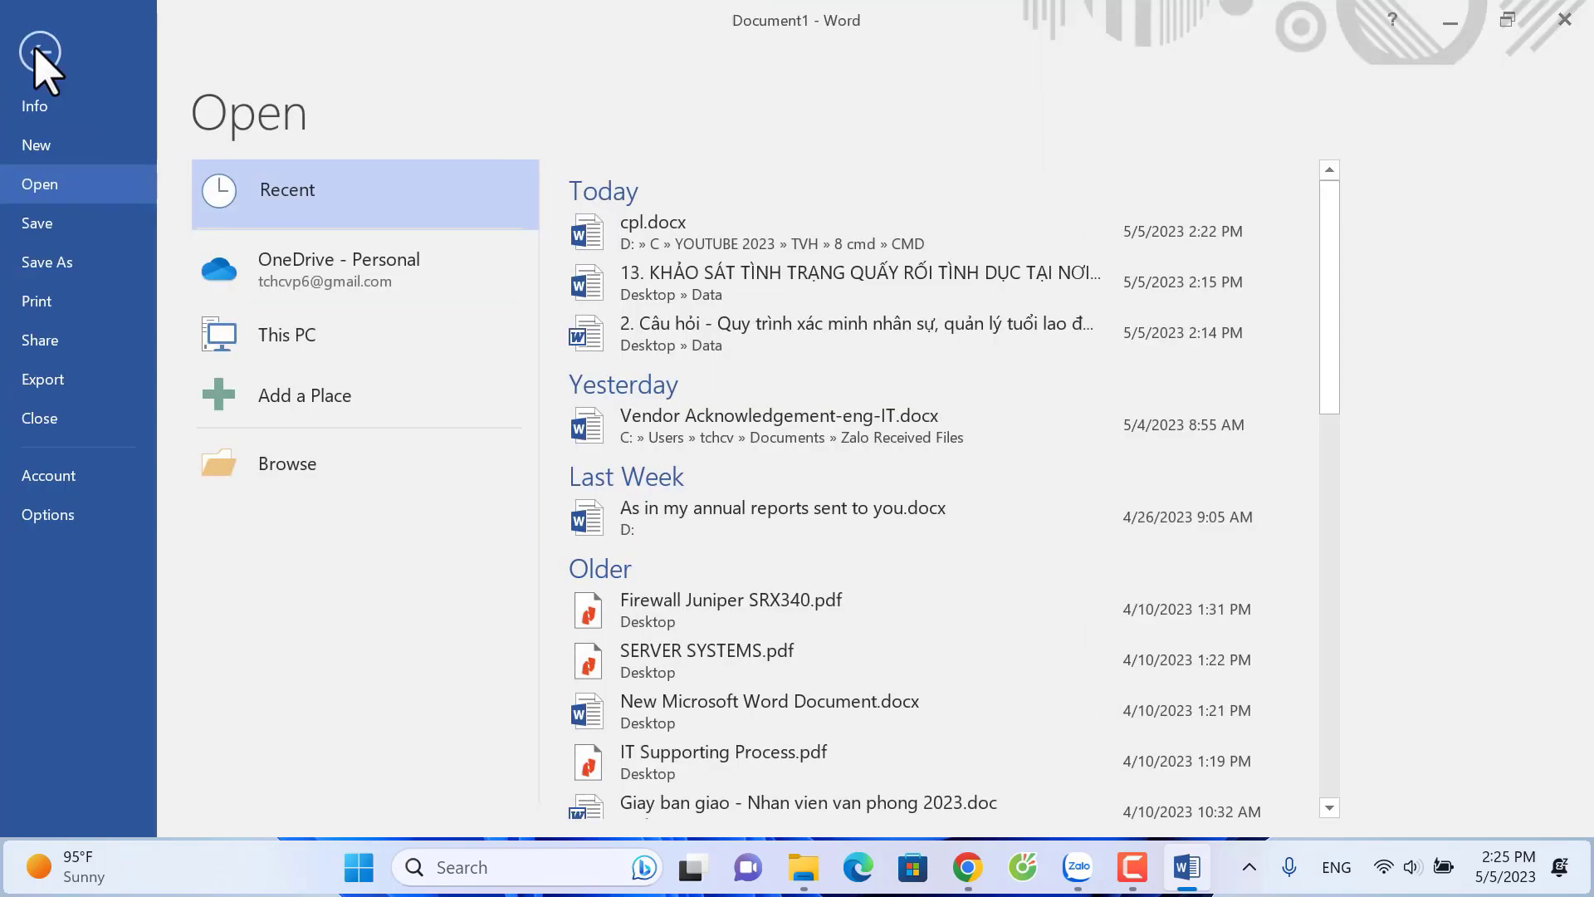
mouse_move(954, 333)
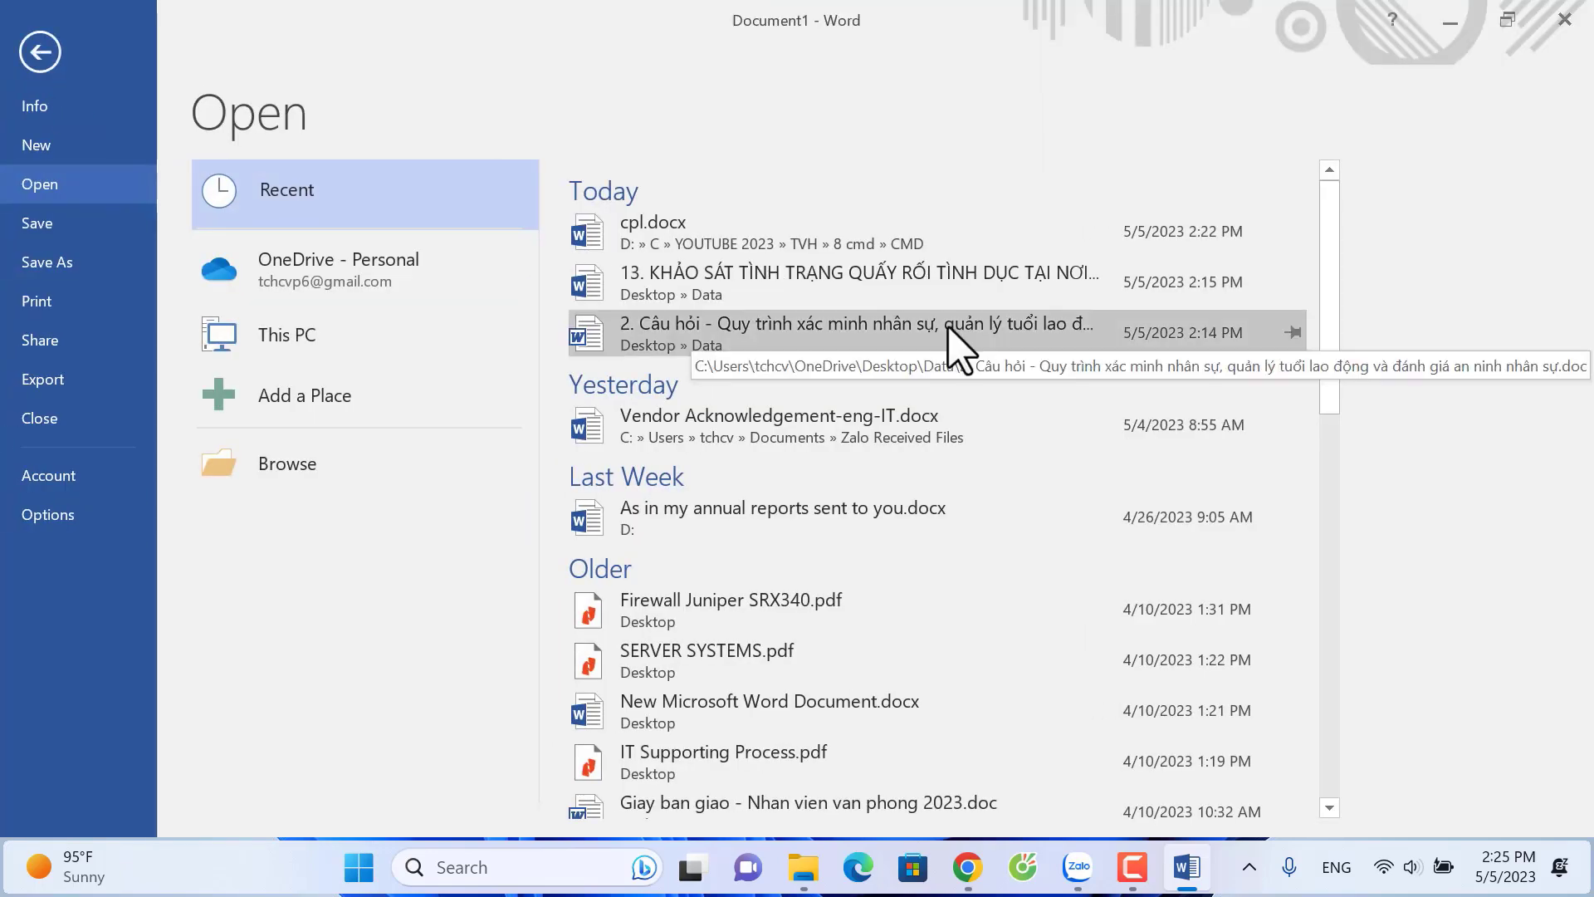
right_click(664, 228)
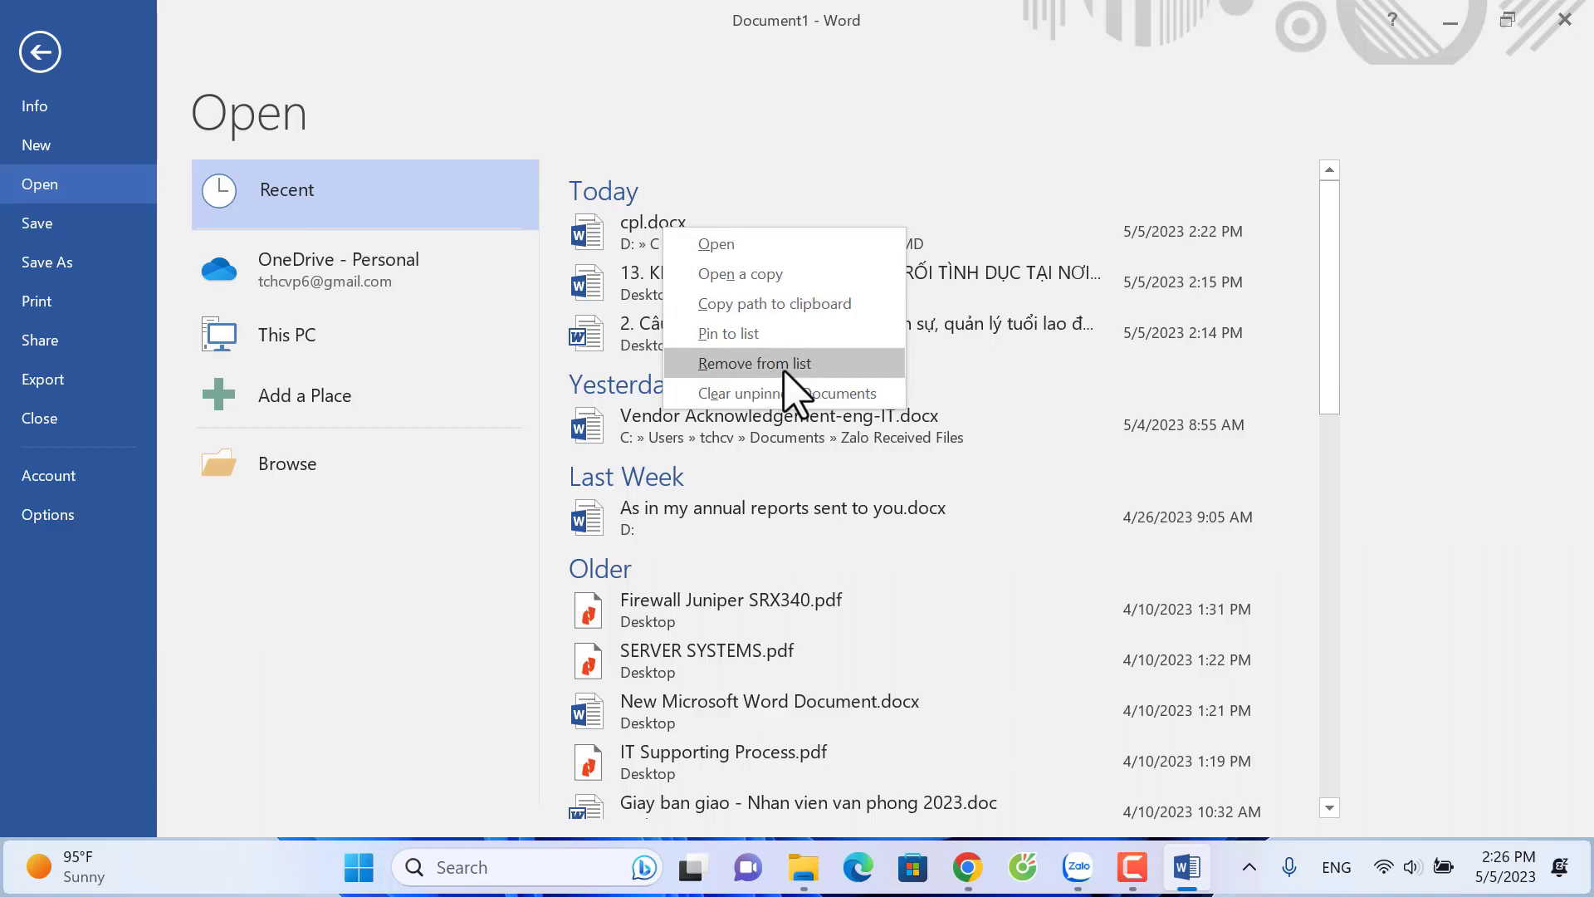
left_click(784, 371)
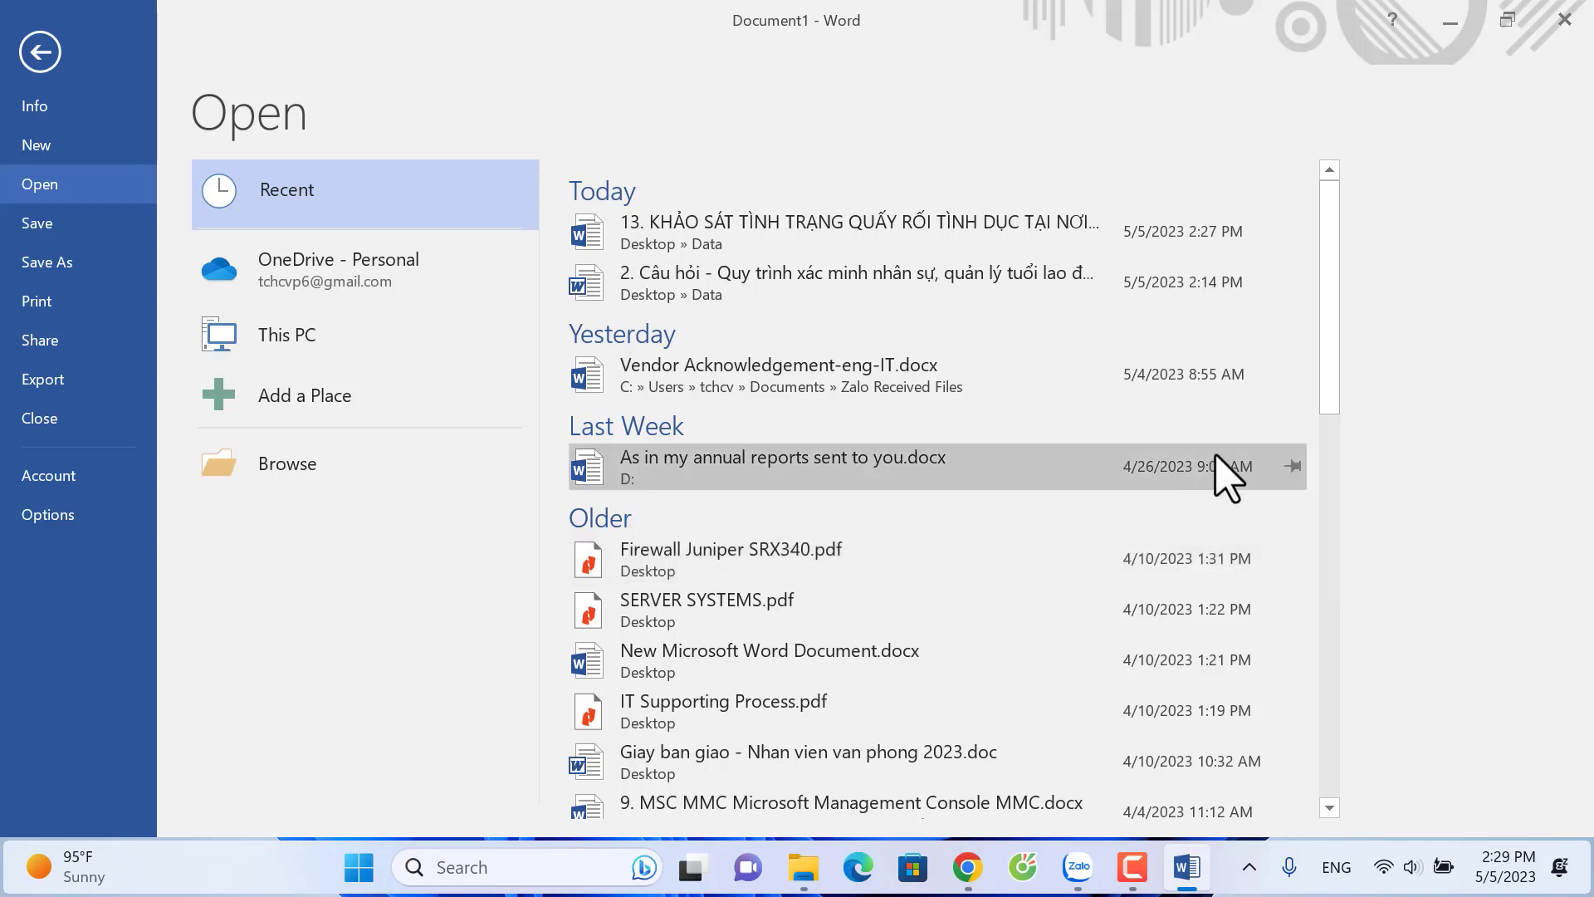
Pin 'As in my annual reports sent to you.docx' and clear all other unpinned documents
left_click(1293, 467)
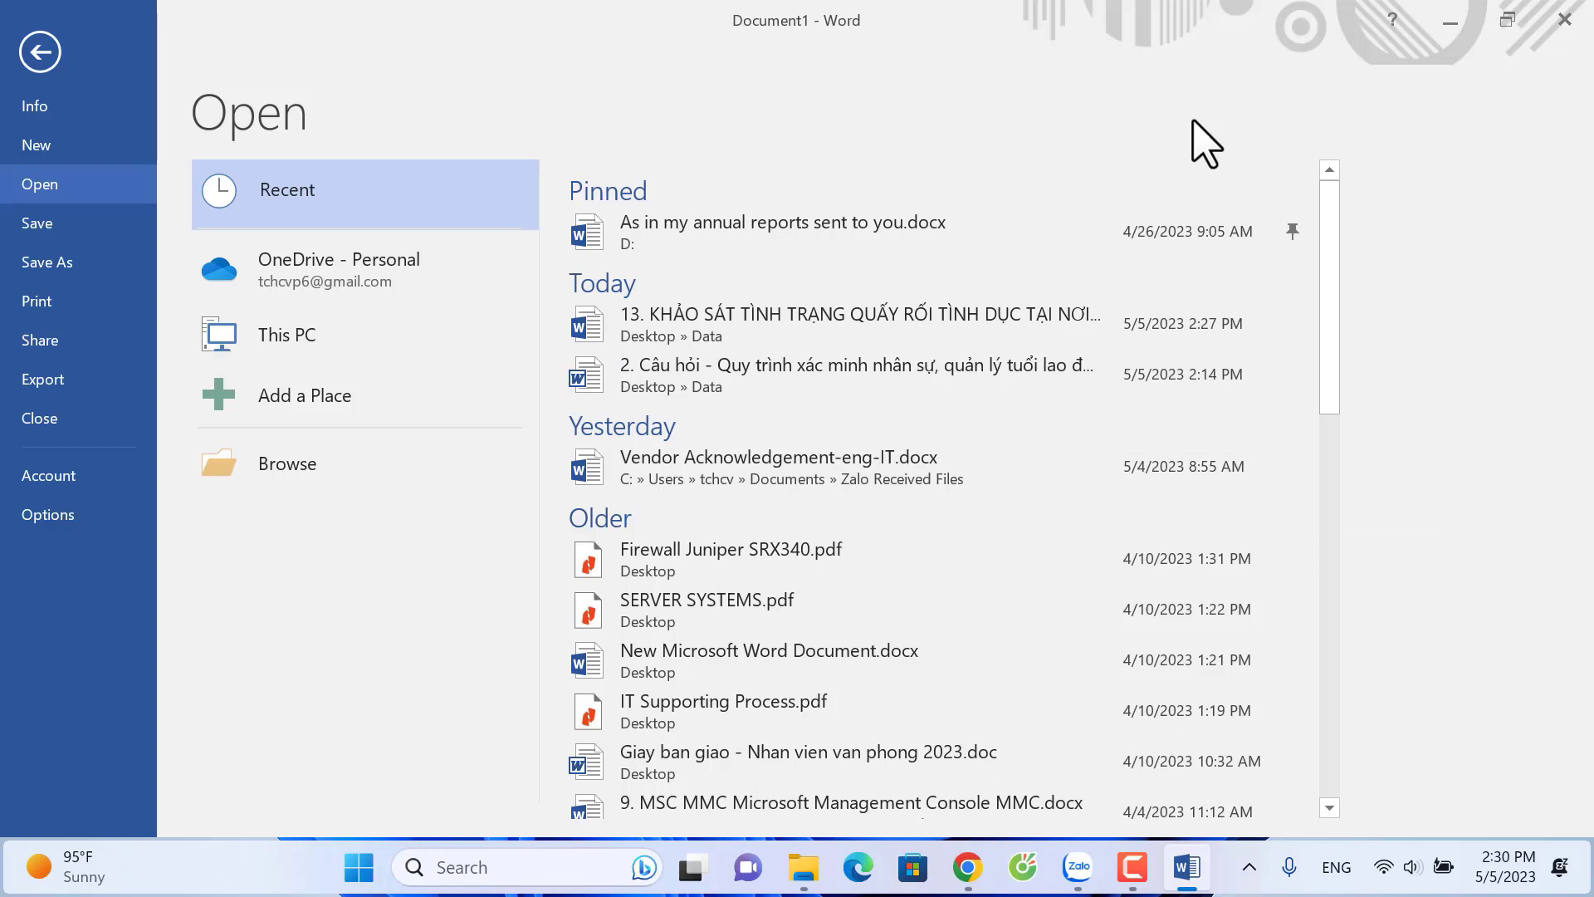
right_click(716, 367)
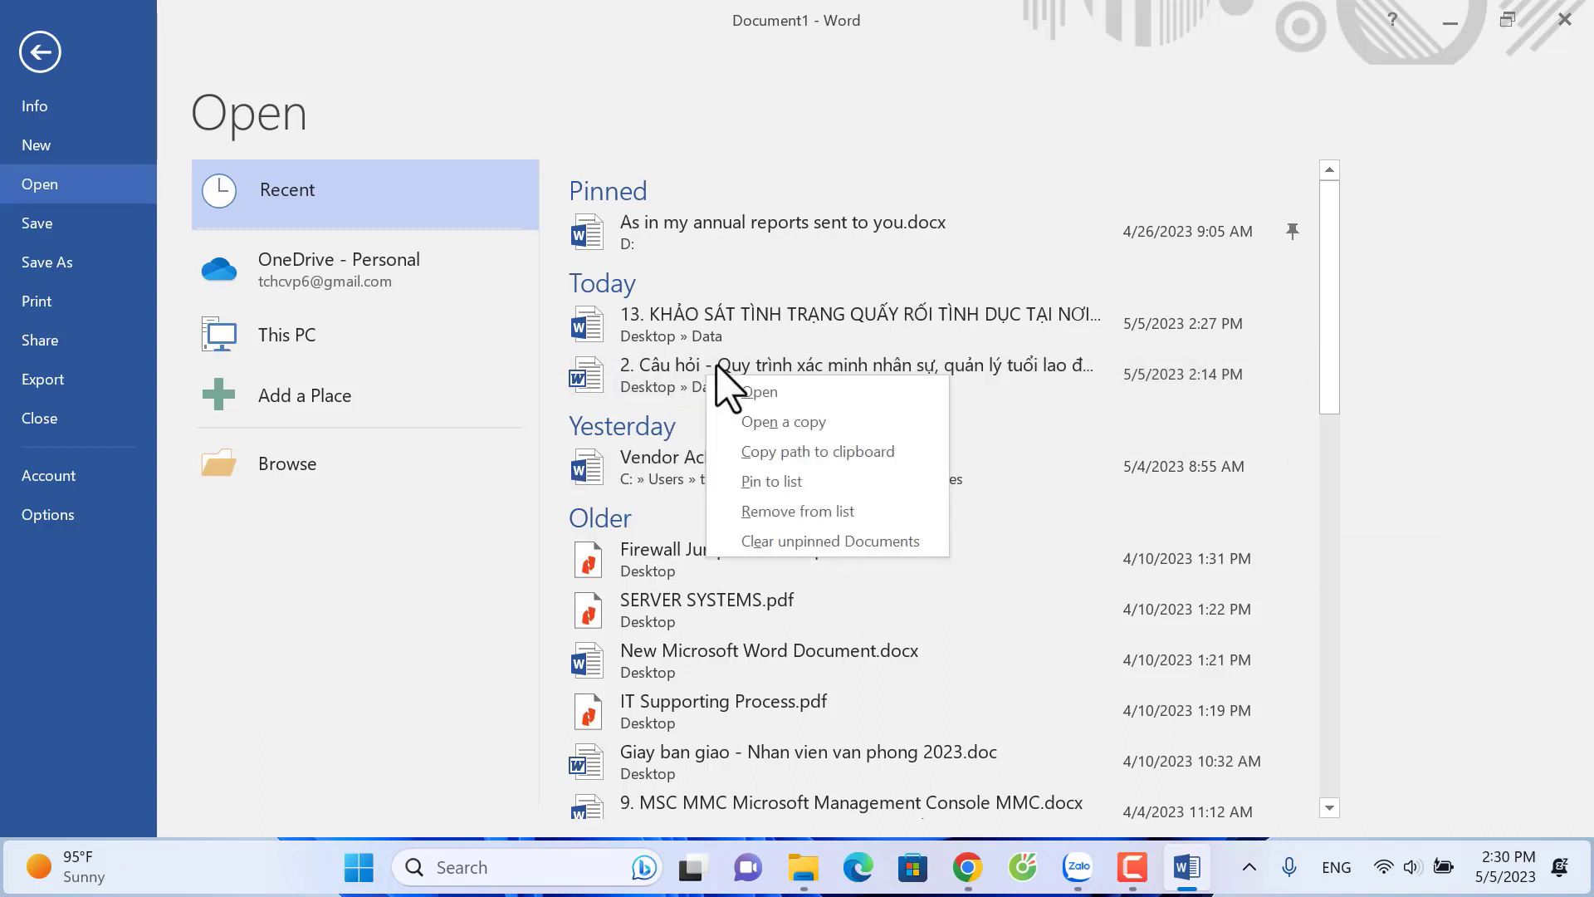
left_click(870, 547)
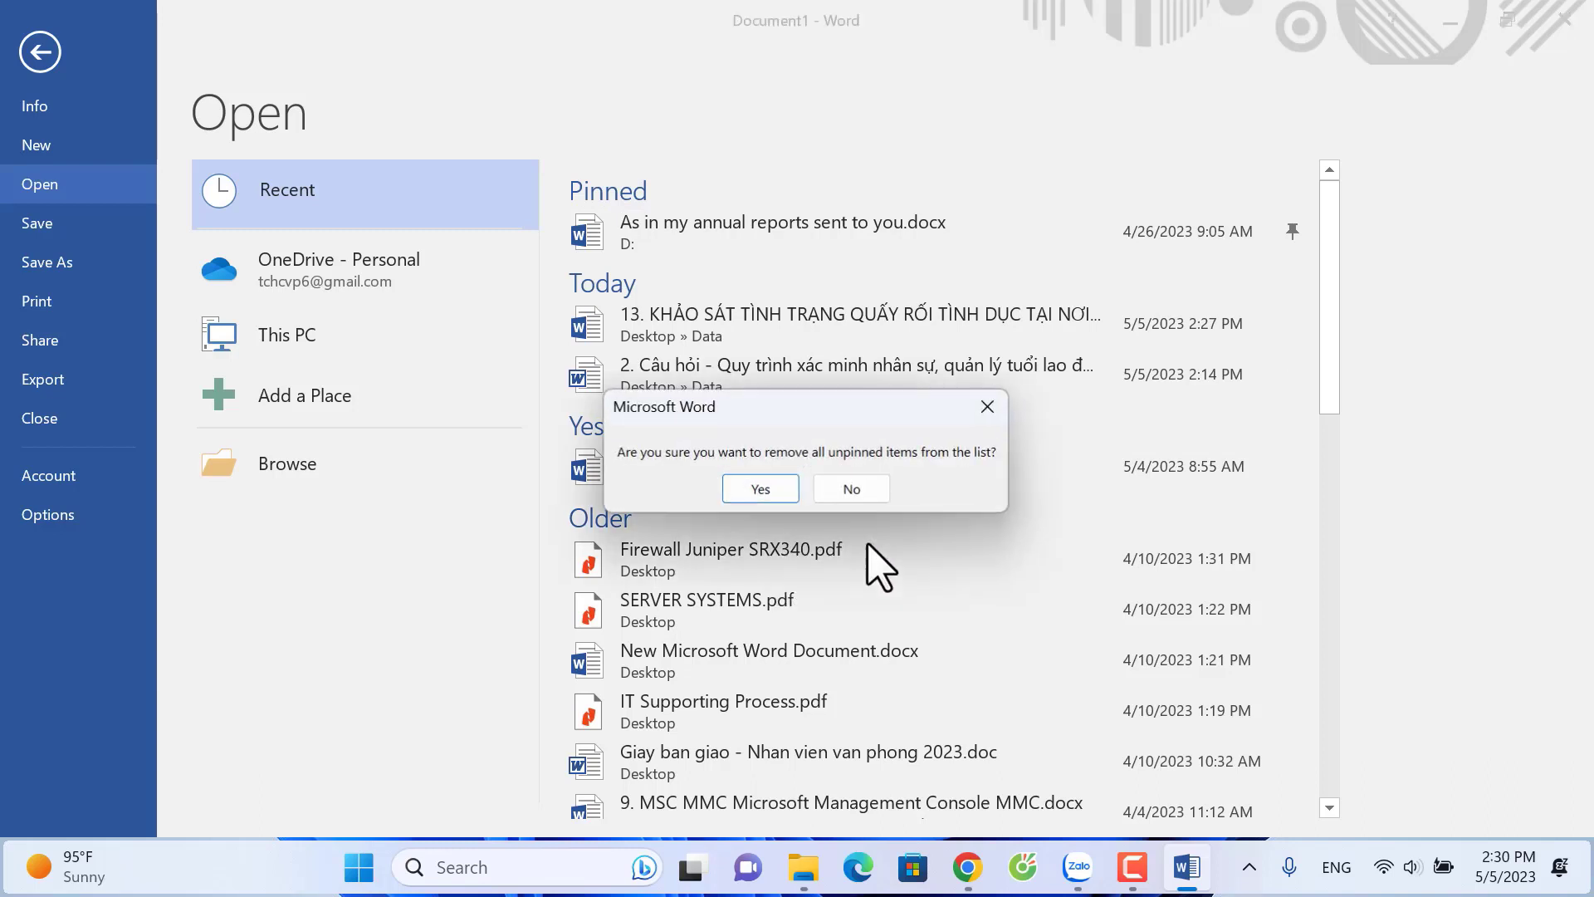
left_click(765, 494)
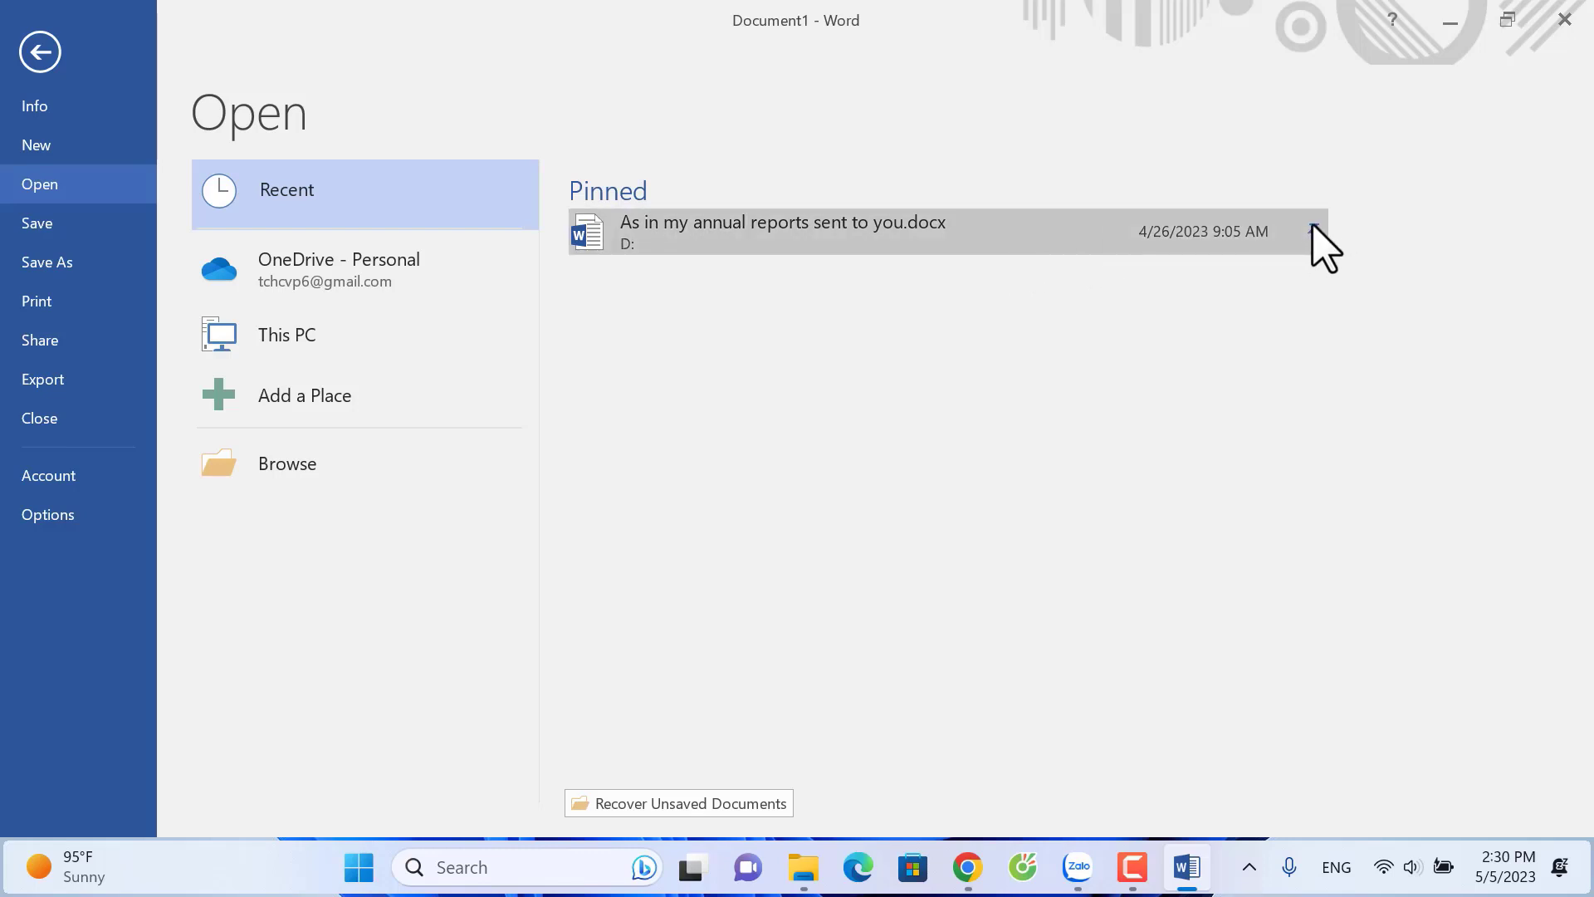
Unpin the annual reports file and clear unpinned documents, emptying the Recent list
right_click(853, 227)
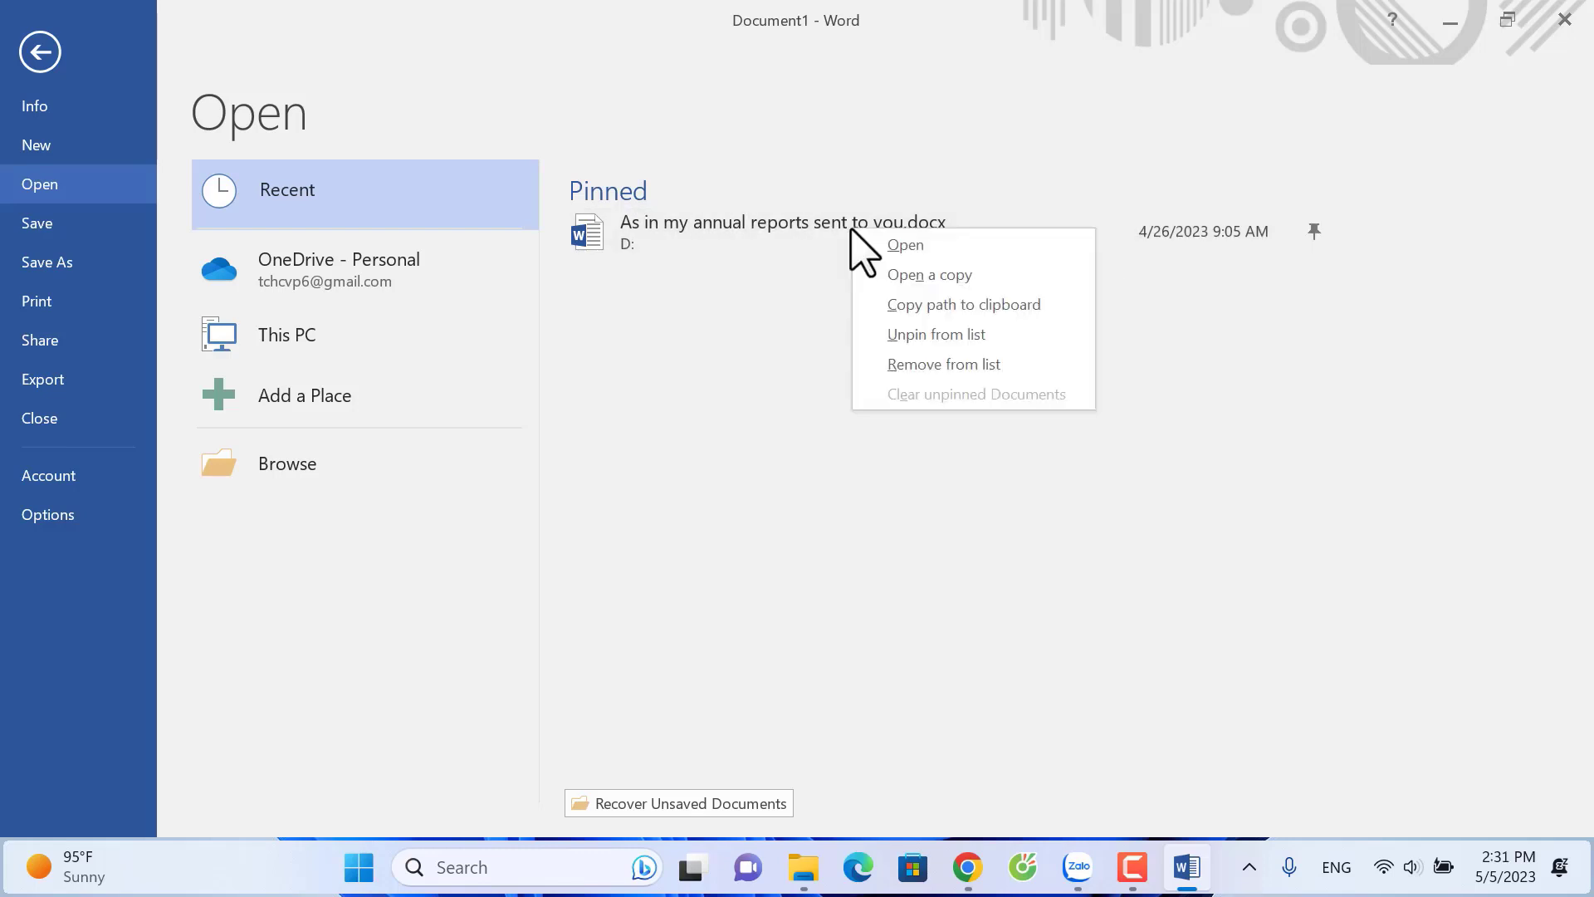
left_click(969, 335)
right_click(885, 238)
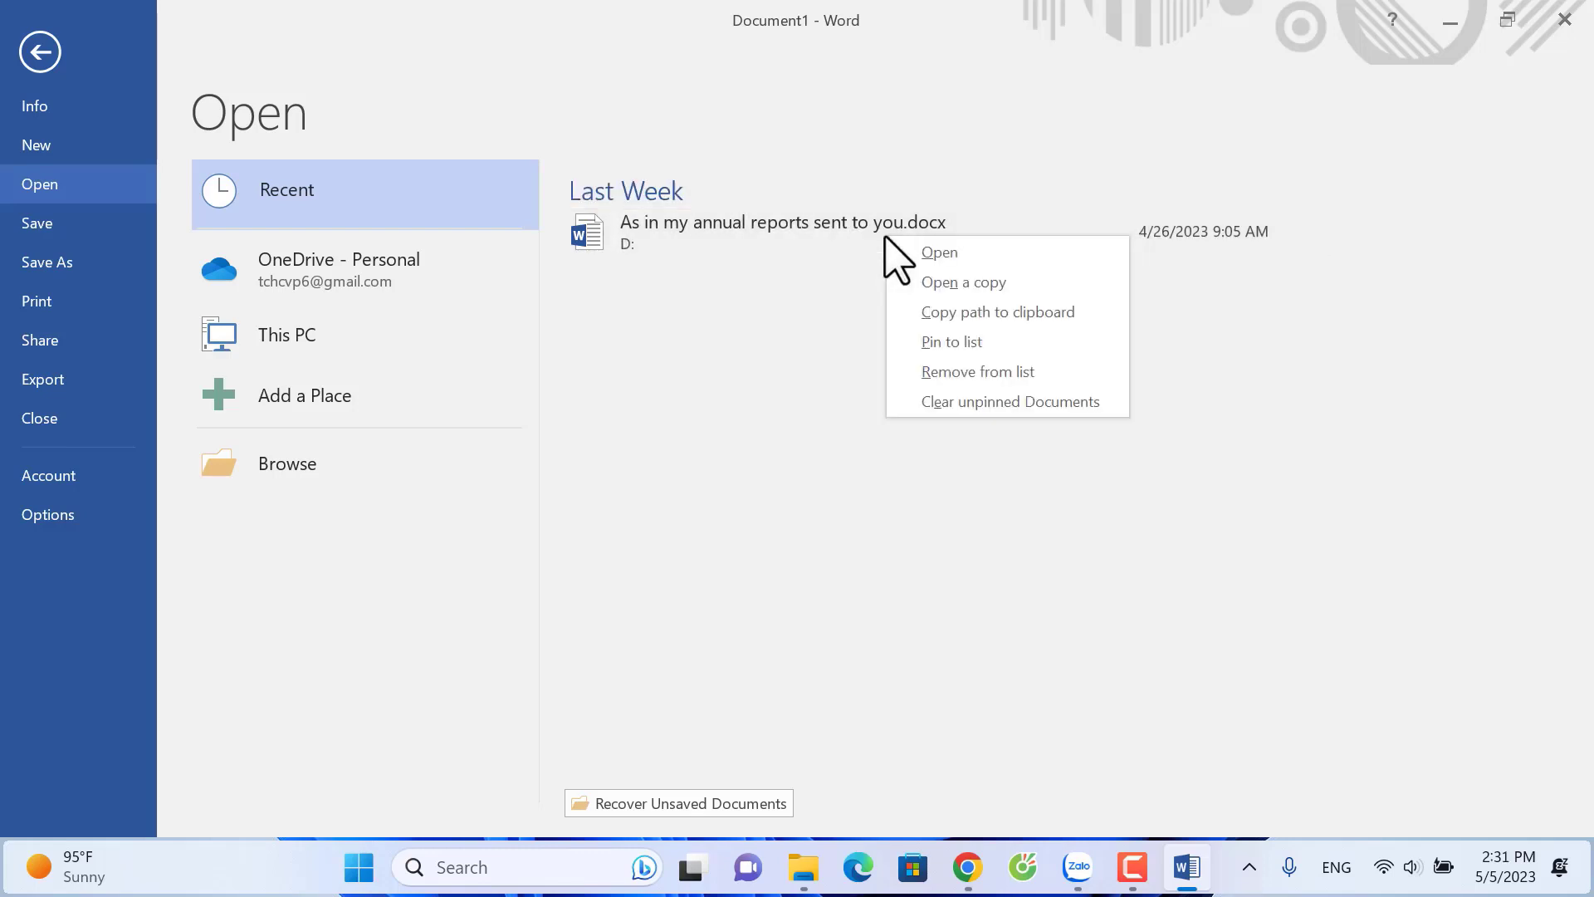
left_click(1000, 401)
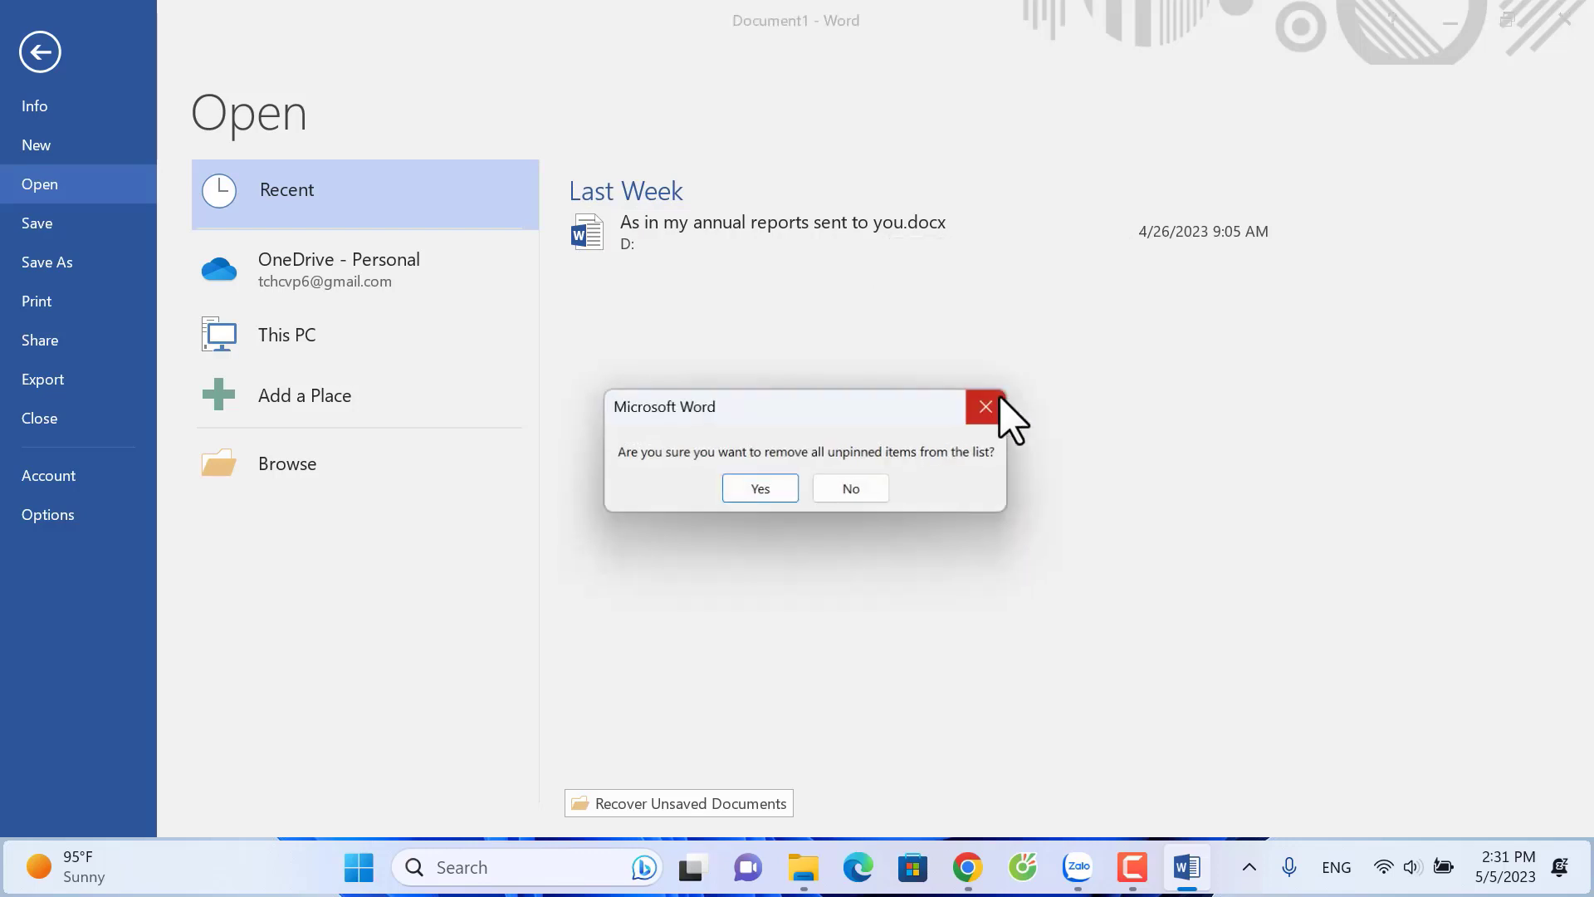
left_click(727, 483)
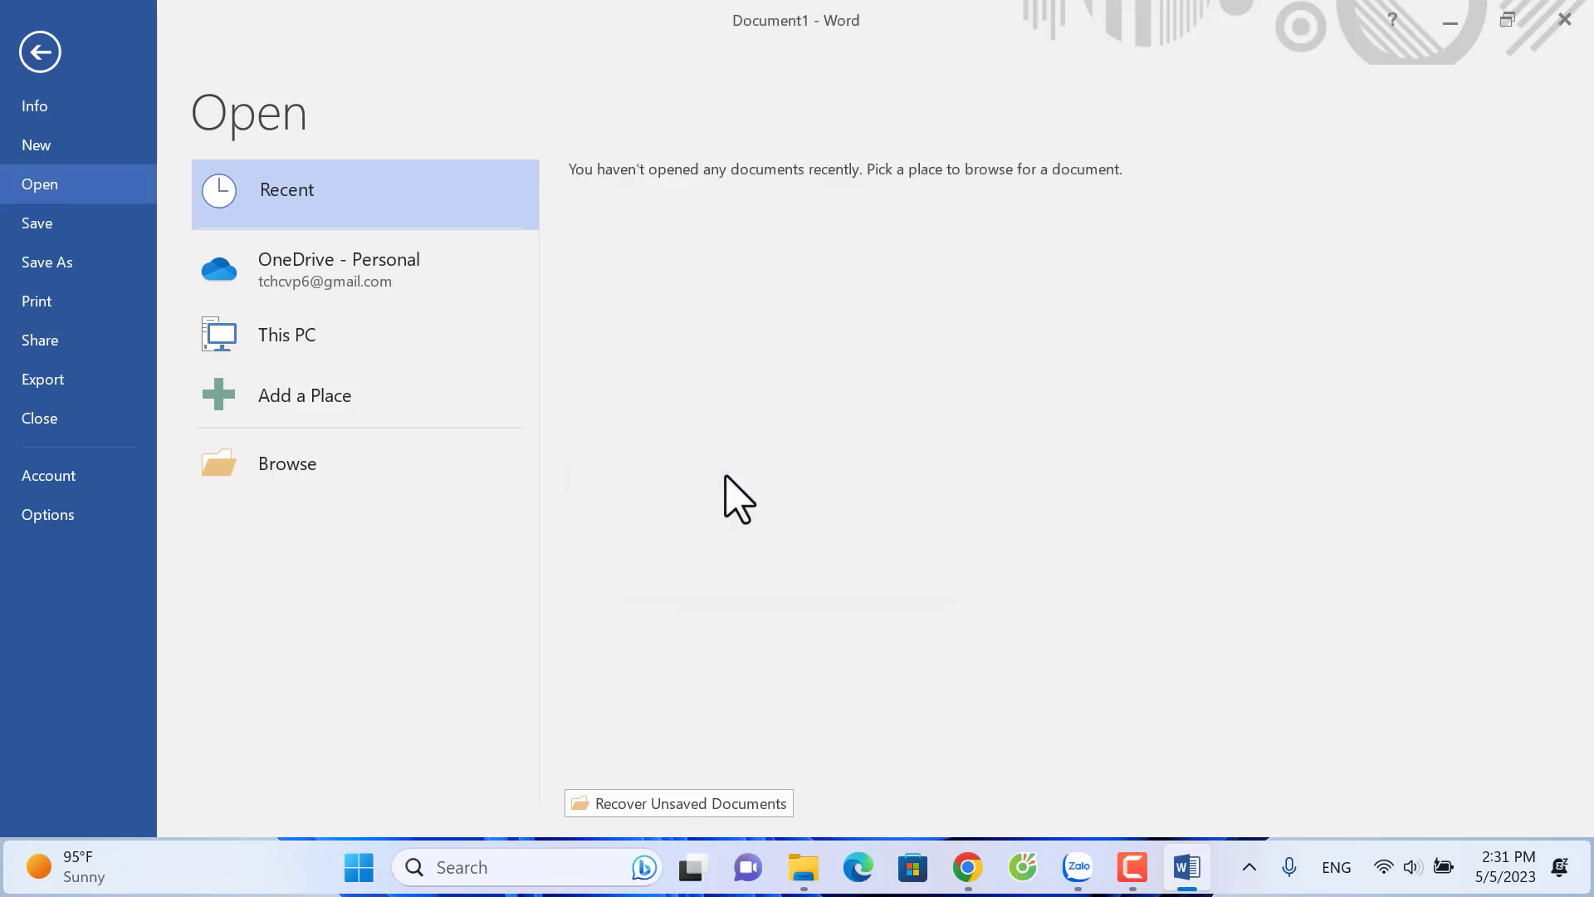